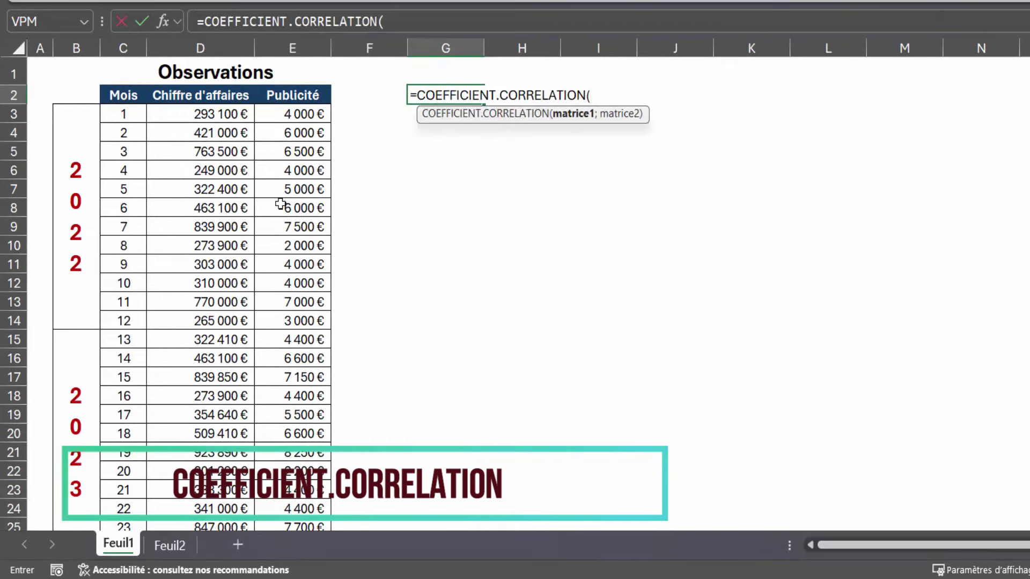
Step: Complete the COEFFICIENT.CORRELATION formula in G2 with D3:D26 as the first array and E3:E26 as the second
click(207, 114)
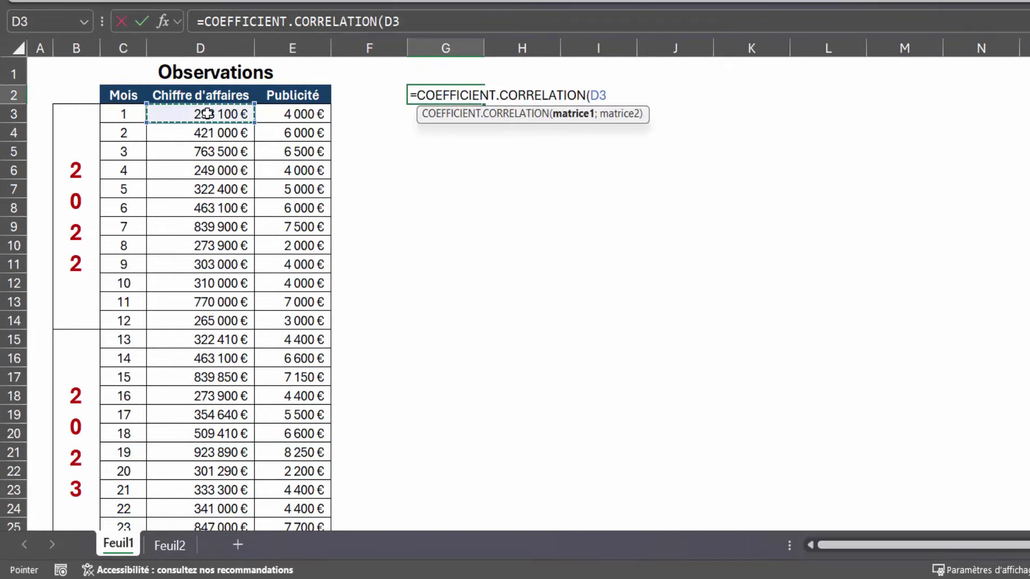
key(ctrl+shift+Down)
scroll(333, 155, up, 1)
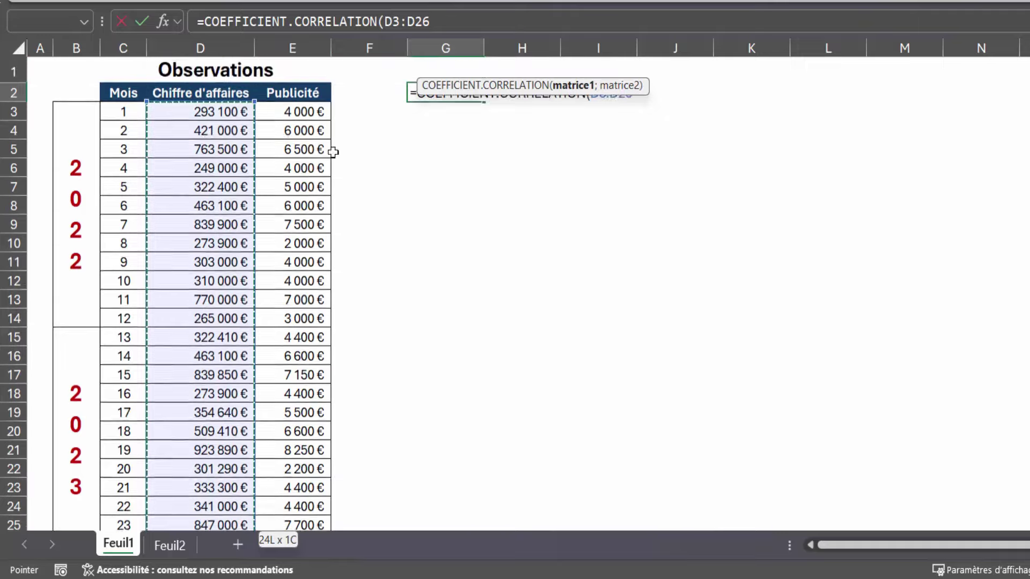
text(;)
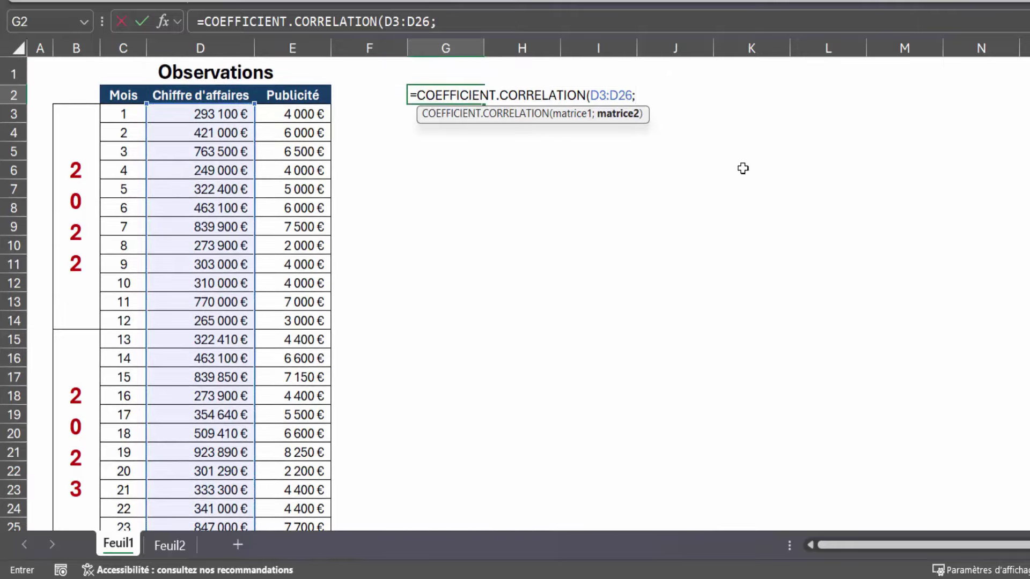
click(312, 114)
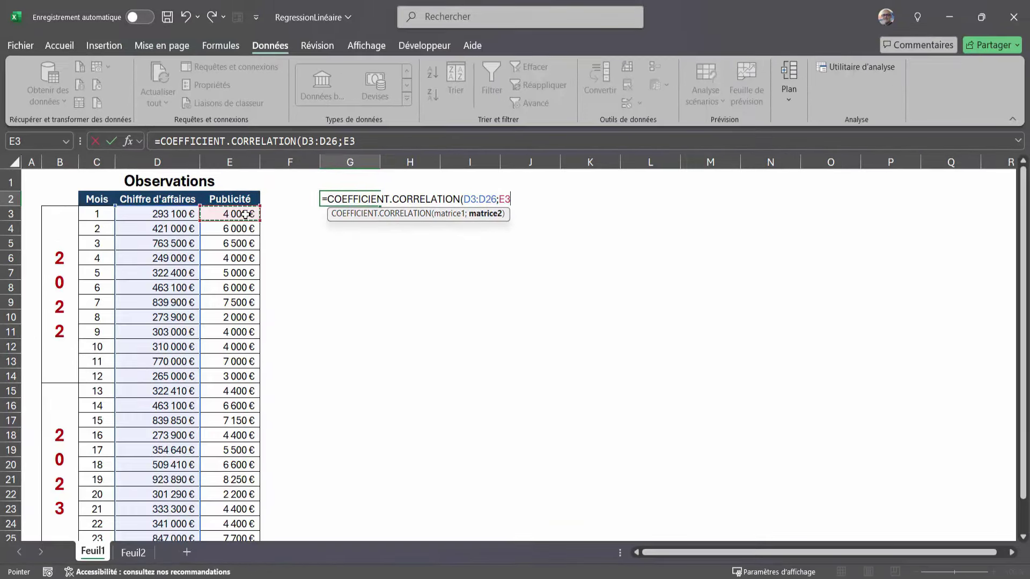
key(ctrl+shift+Down)
scroll(343, 257, up, 1)
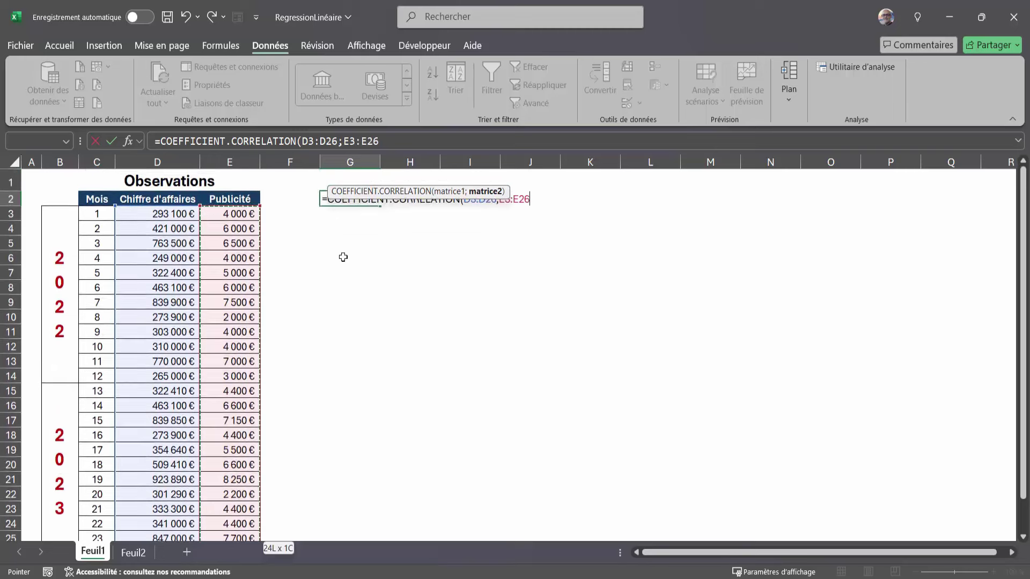
text())
key(ctrl+Return)
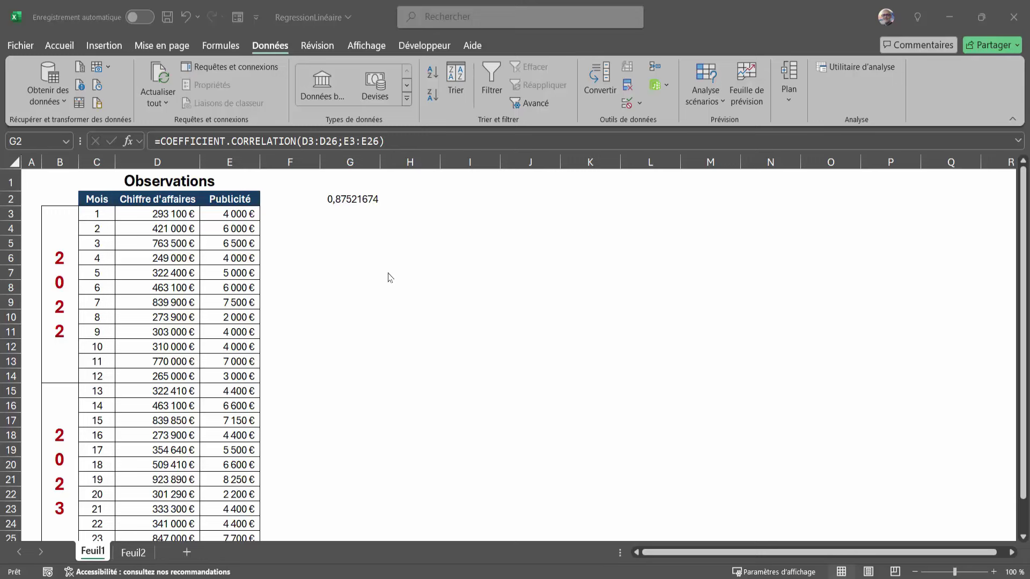
Step: Move the correlation formula from G2 to G1 and select cell G4
click(422, 372)
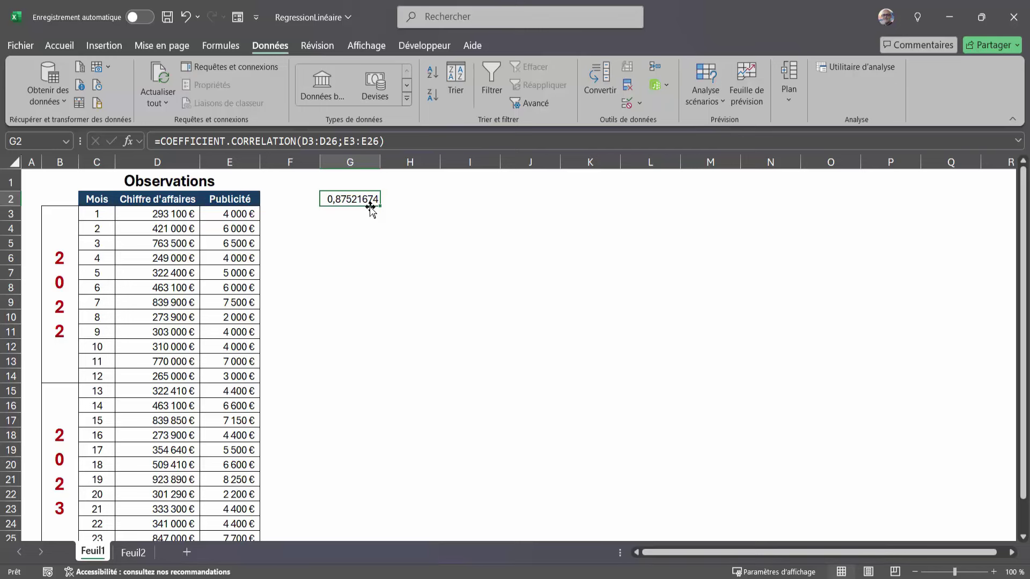
drag(370, 206, 370, 190)
click(361, 230)
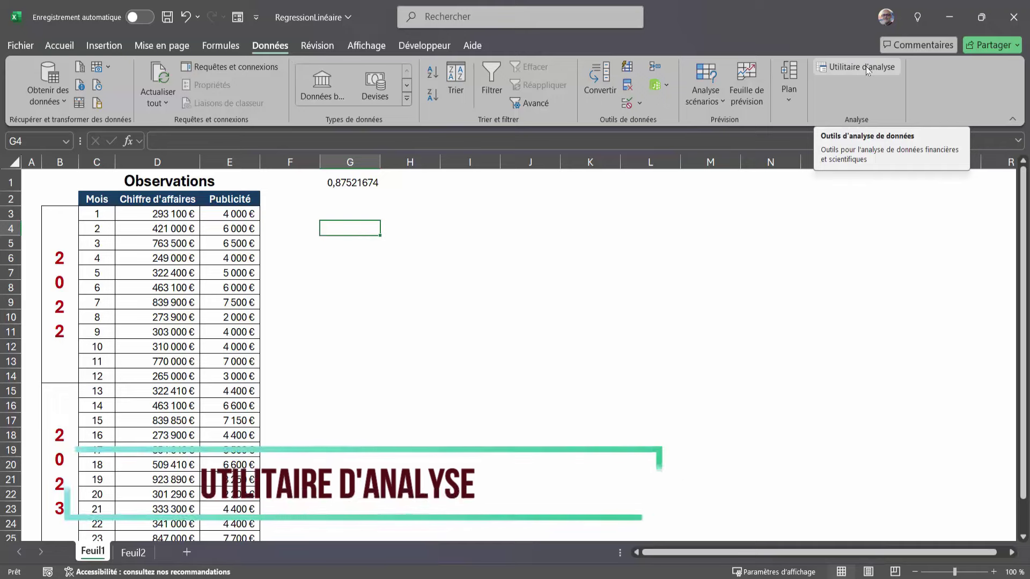
Step: Check in the list of Excel add-ins that Analysis ToolPak is enabled
click(19, 47)
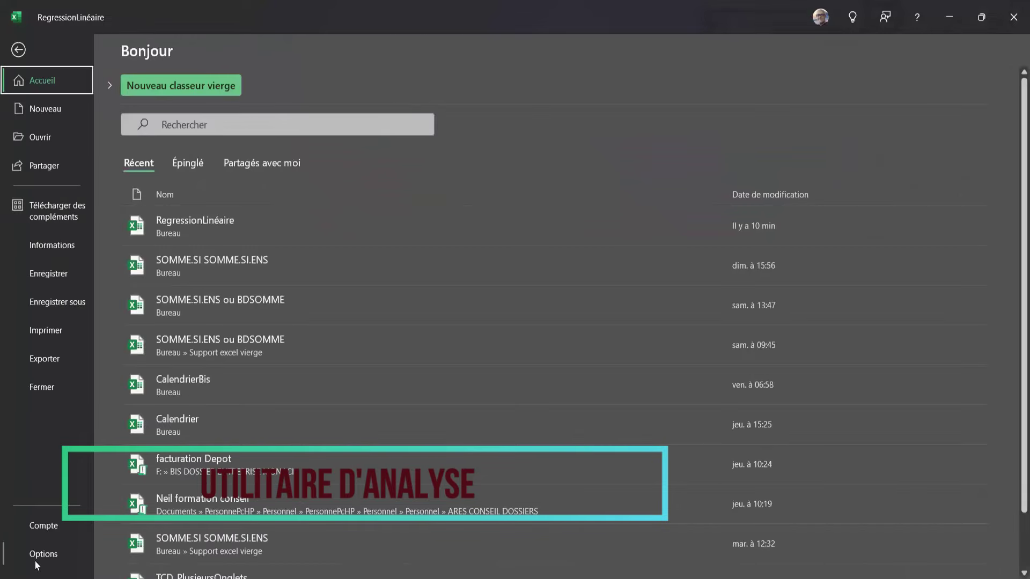
click(49, 553)
click(258, 294)
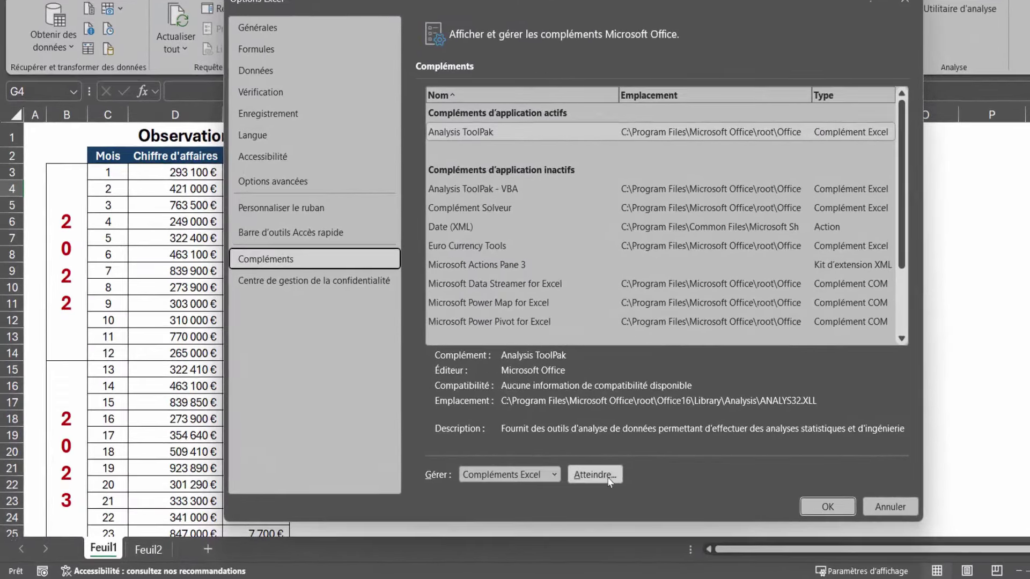
click(595, 475)
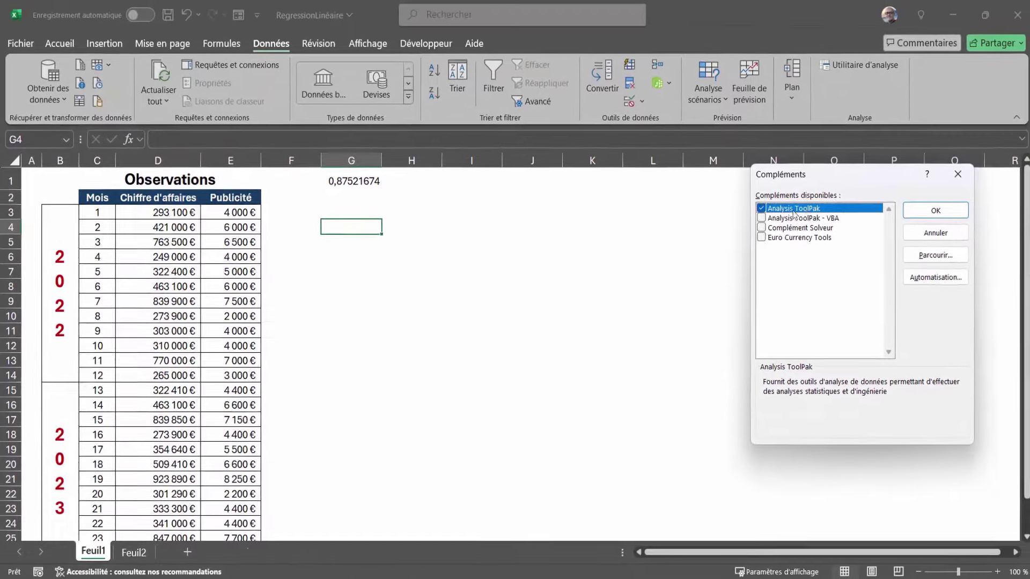
click(926, 213)
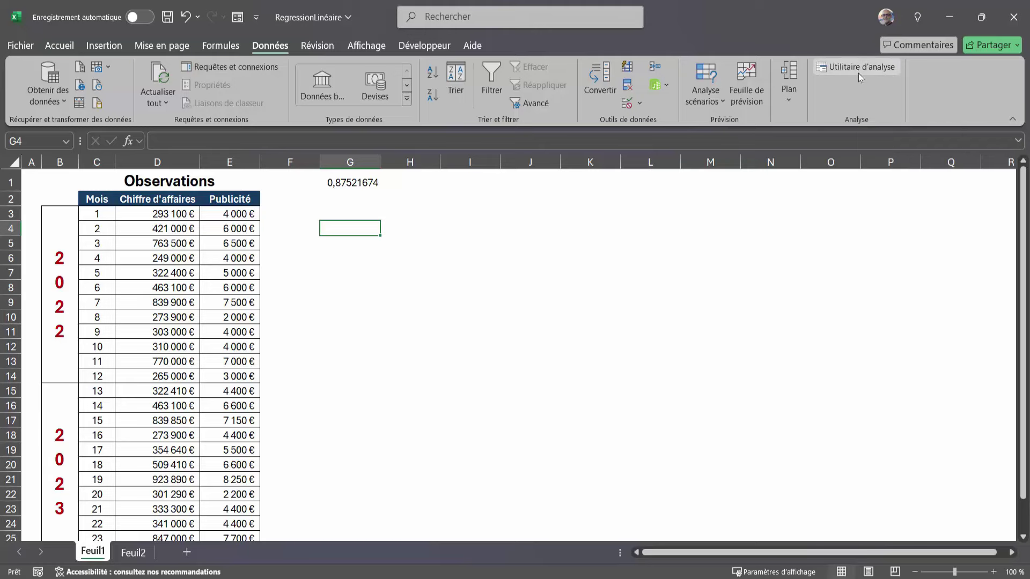
Step: Set up a Régression linéaire analysis with $D$3:$D$26 as the Y range and $E$3:$E$26 as the X range
click(858, 73)
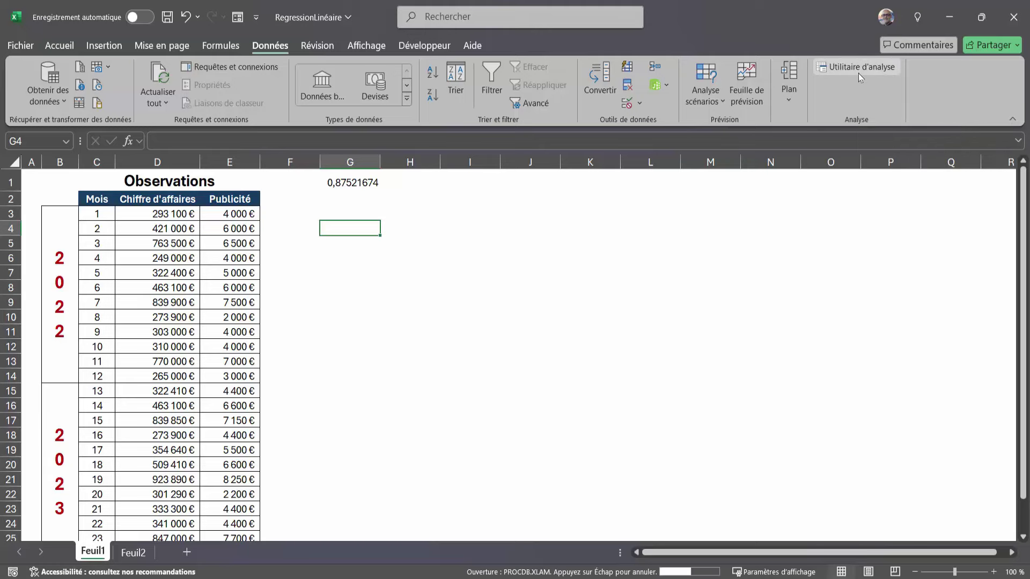
scroll(727, 336, down, 1)
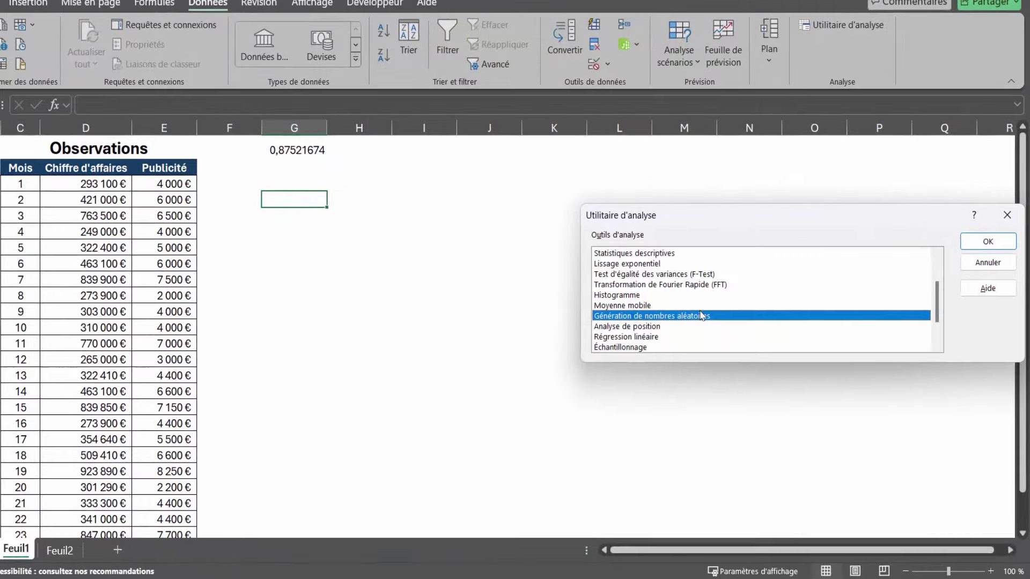
click(627, 337)
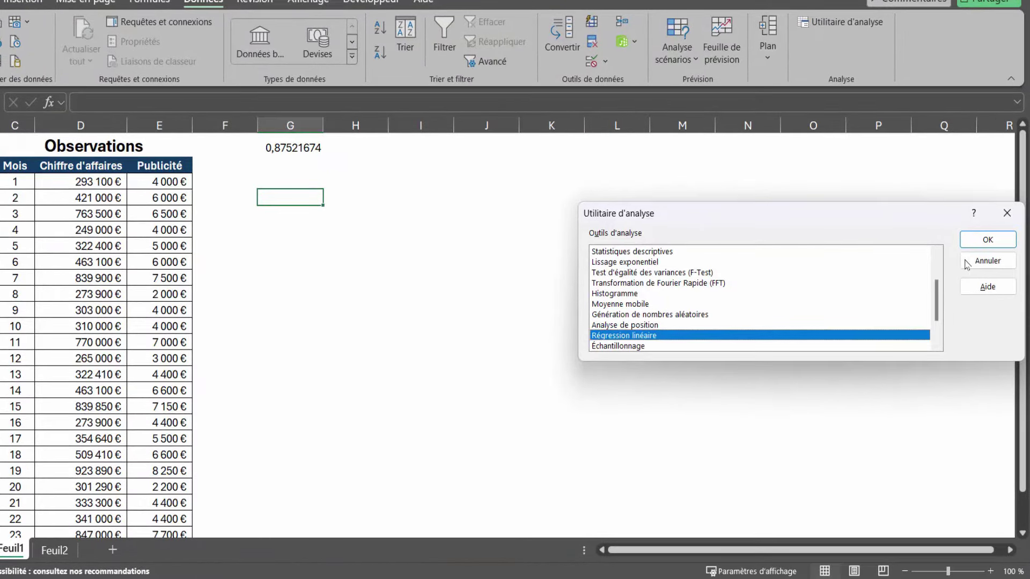
click(987, 238)
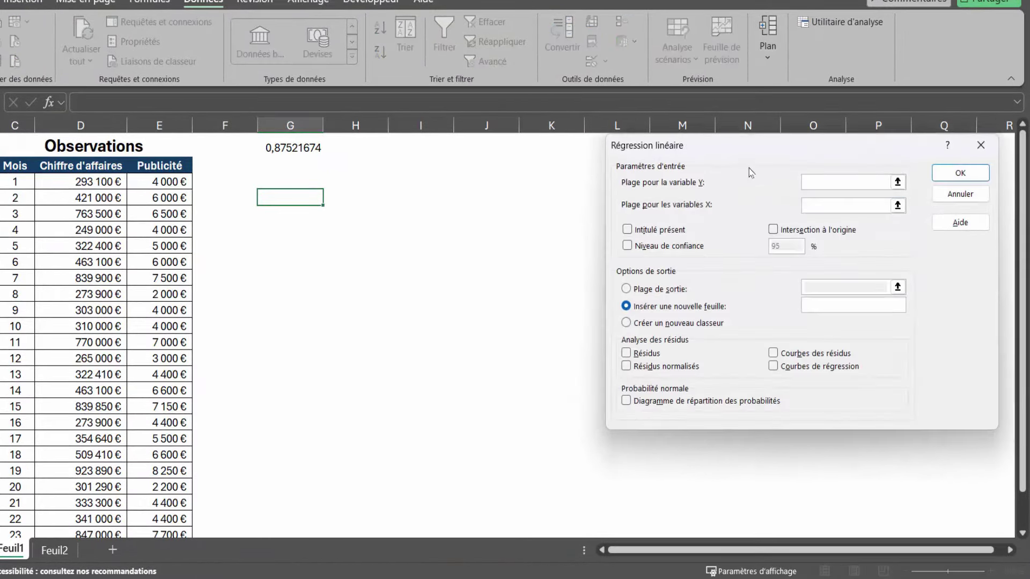
drag(777, 149, 556, 154)
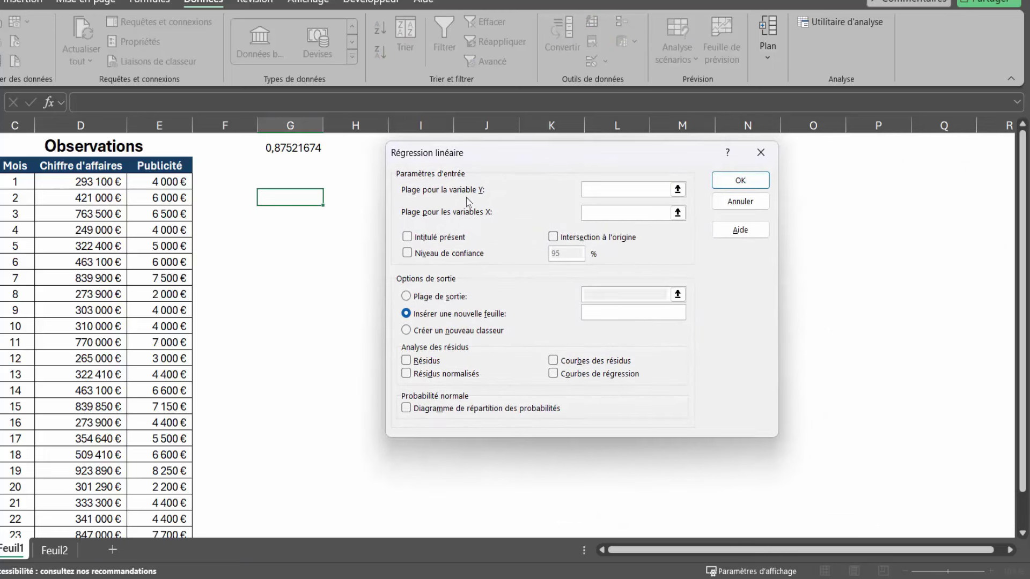
click(607, 191)
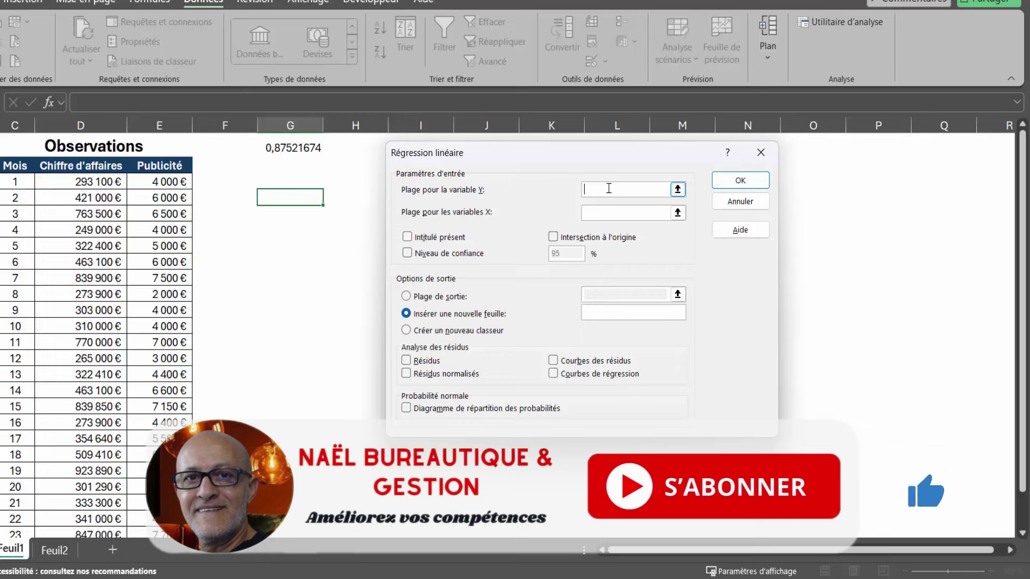
drag(104, 182, 84, 515)
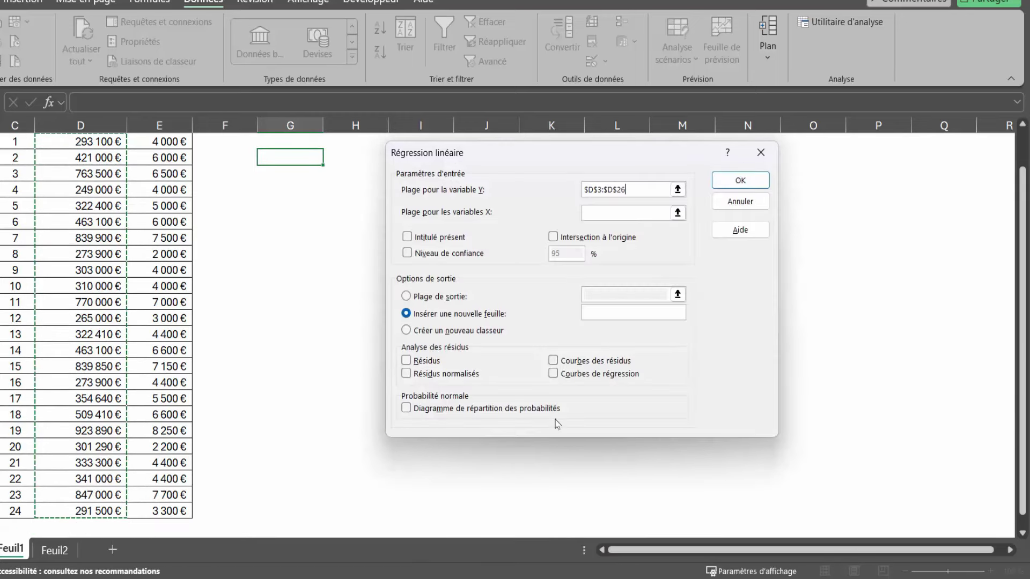
click(609, 216)
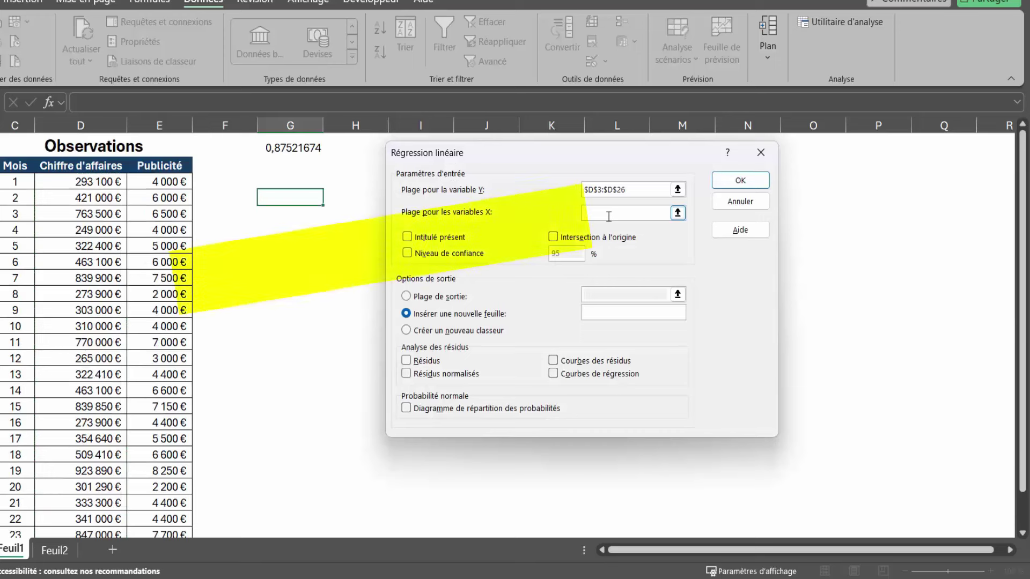
drag(169, 185, 154, 507)
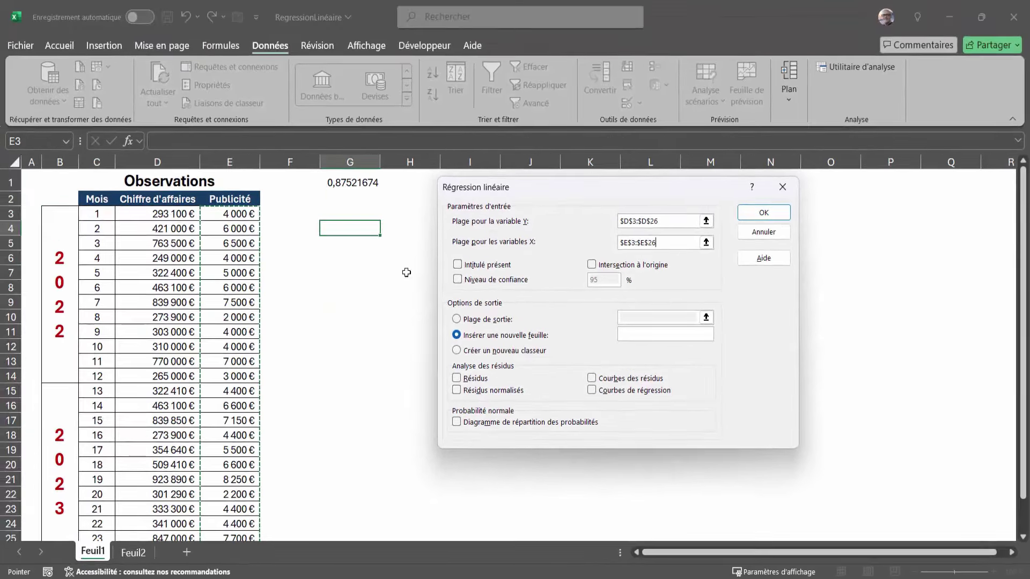
Step: Enable the 95% confidence level, set the output range to $G$4, and run the regression
click(464, 281)
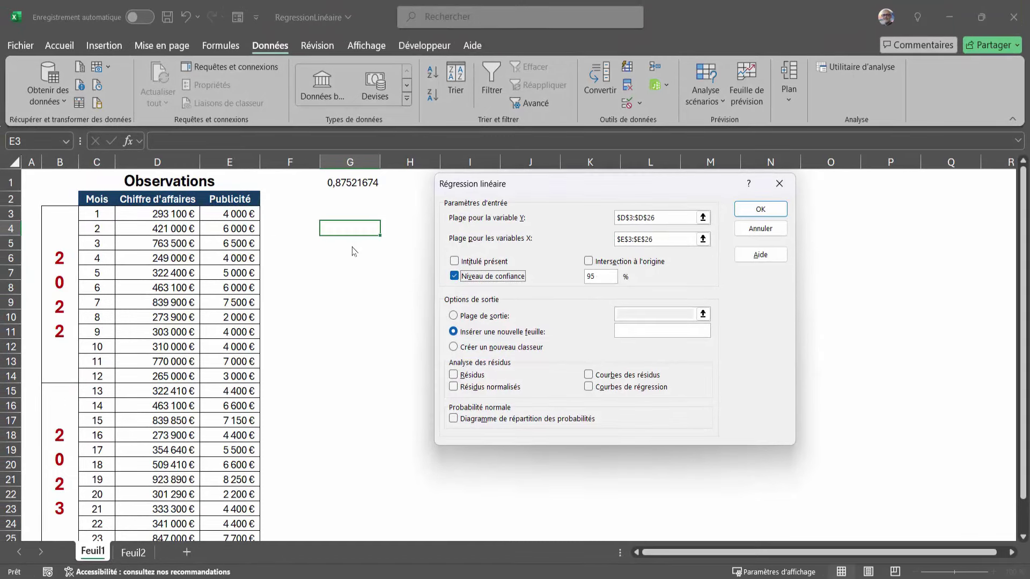
click(454, 318)
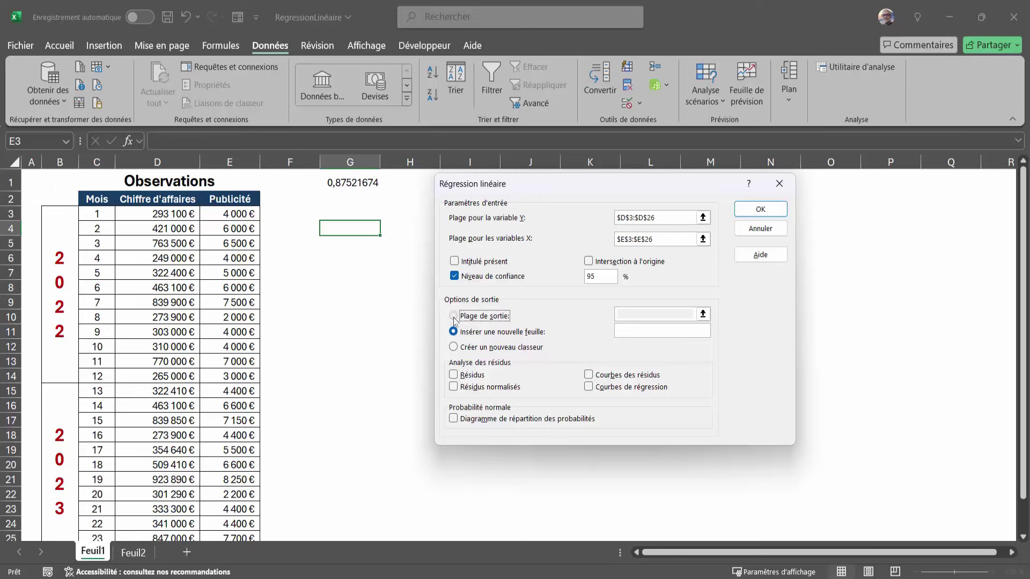
click(629, 308)
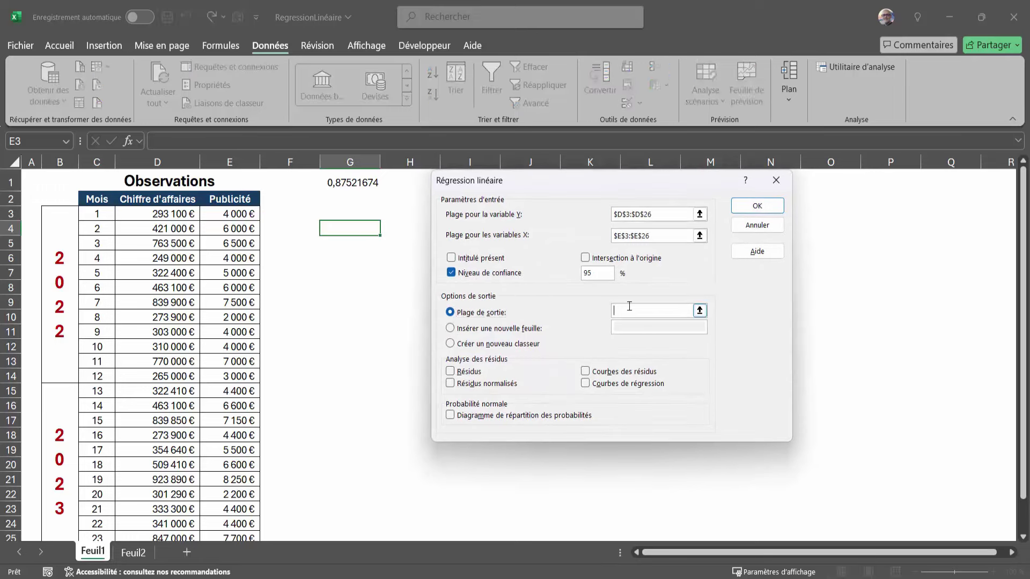
click(354, 229)
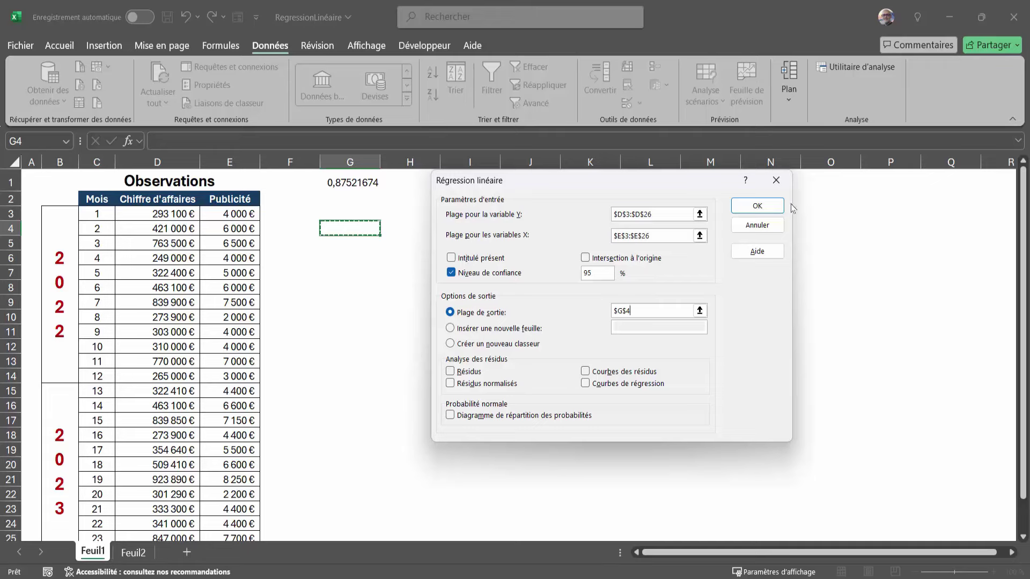
click(756, 206)
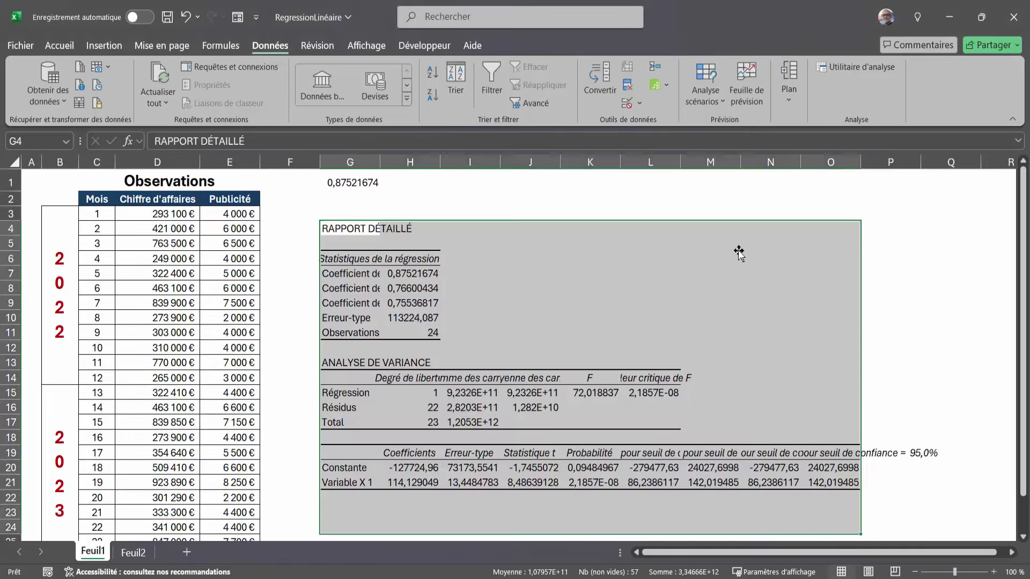
Step: Widen columns H and G to make the regression report's labels and values easier to read
click(530, 320)
drag(439, 162, 479, 164)
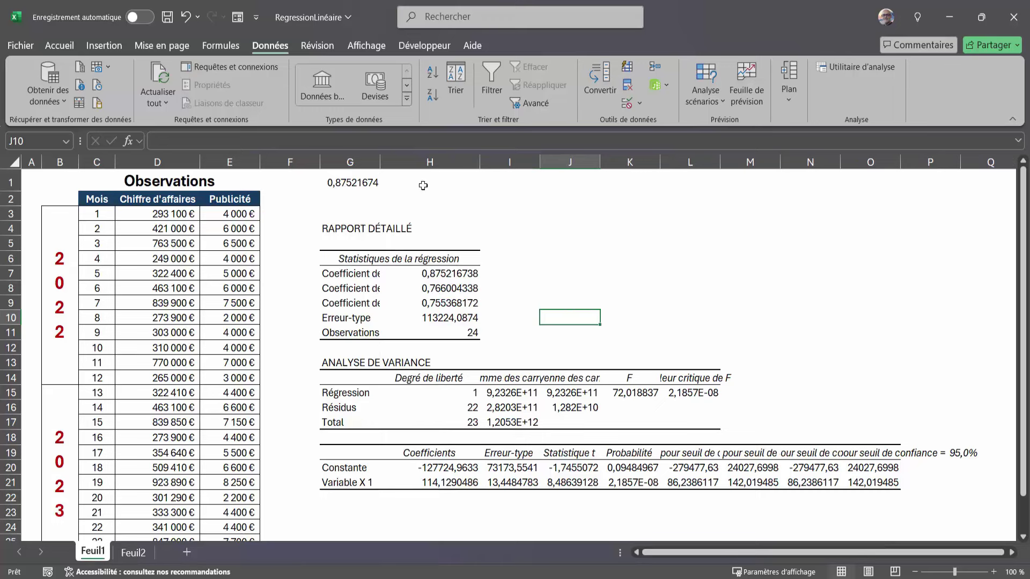
drag(381, 162, 456, 170)
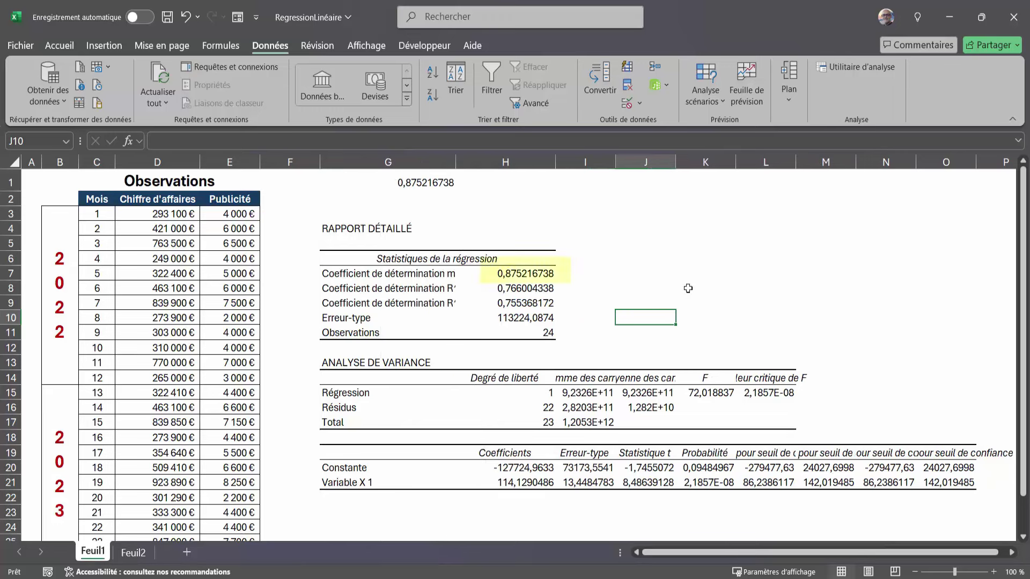
Step: Examine the report's determination coefficients against the correlation in G1, and the Constante and Variable X 1 coefficients in H20:H21
click(391, 274)
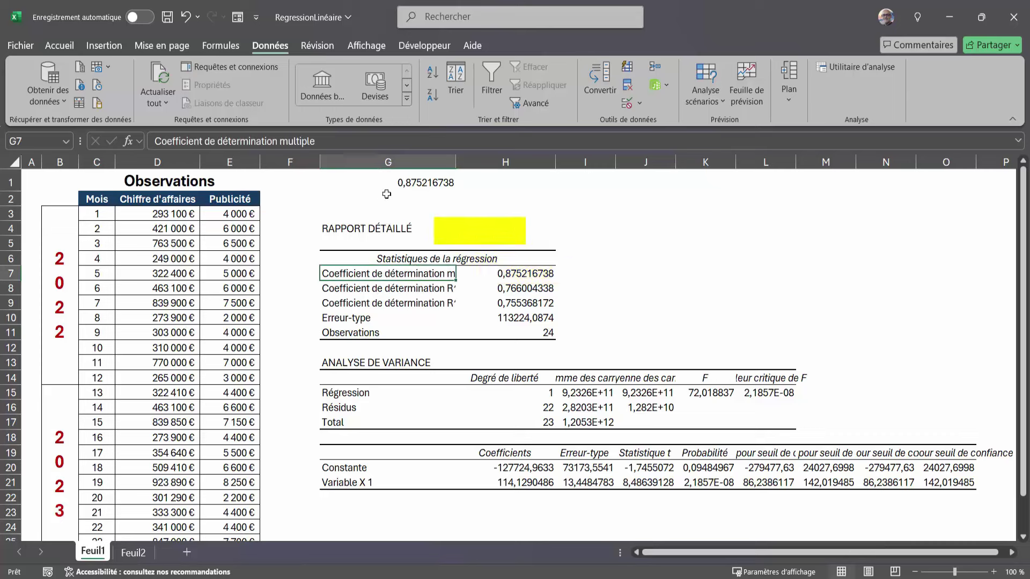
click(530, 274)
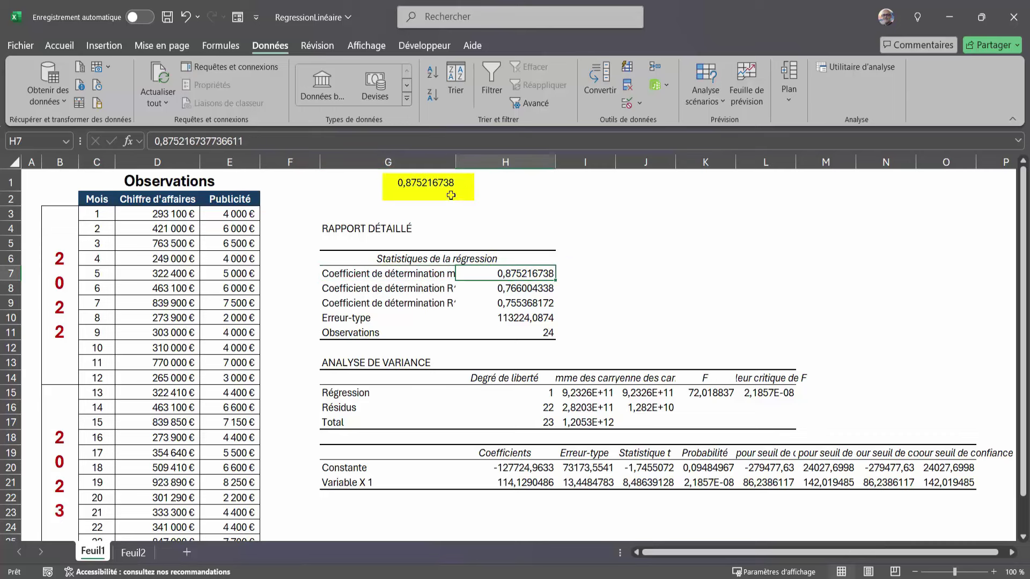
click(429, 185)
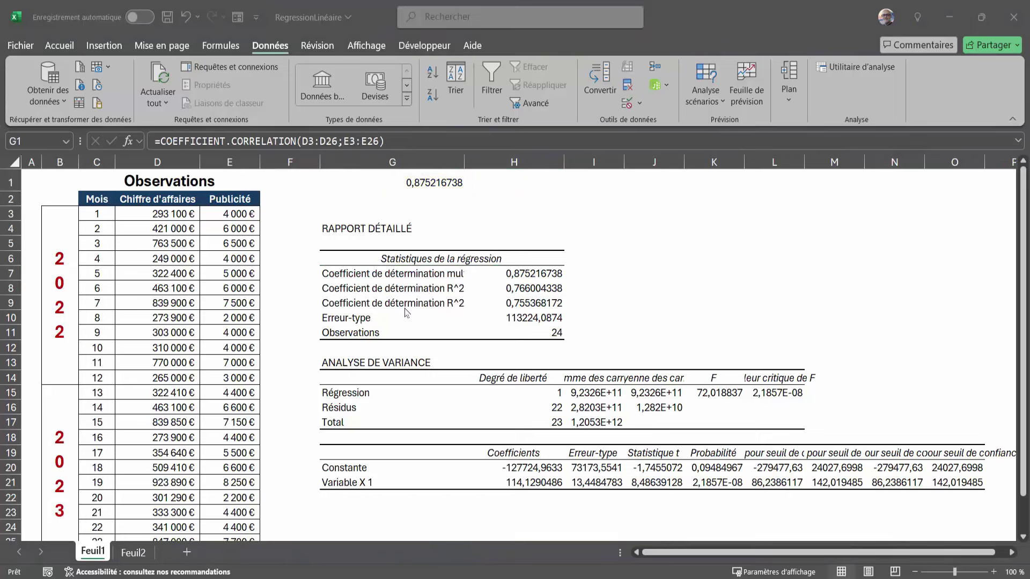
drag(531, 288, 530, 307)
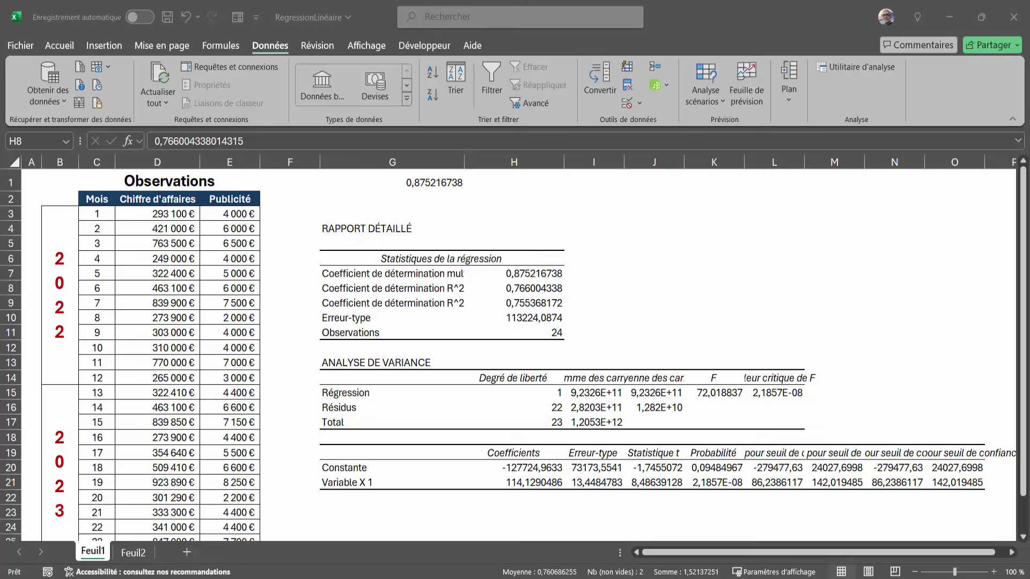
drag(536, 468, 546, 481)
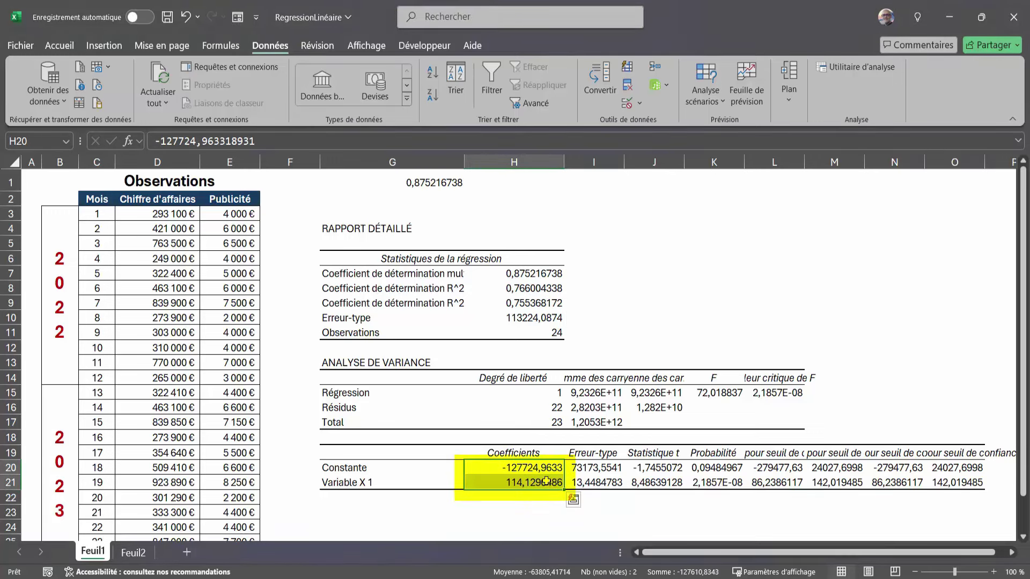
click(538, 470)
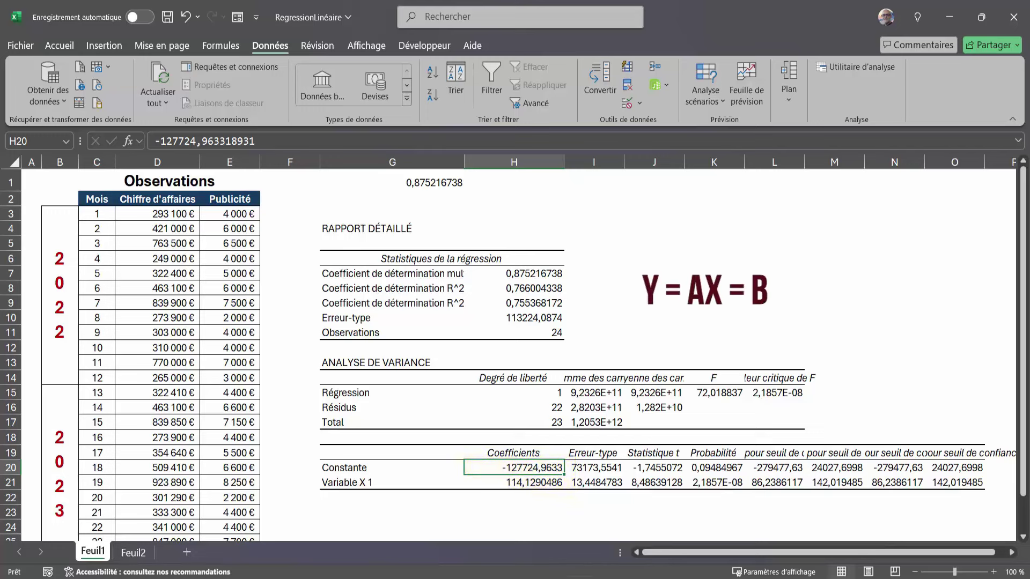
click(535, 485)
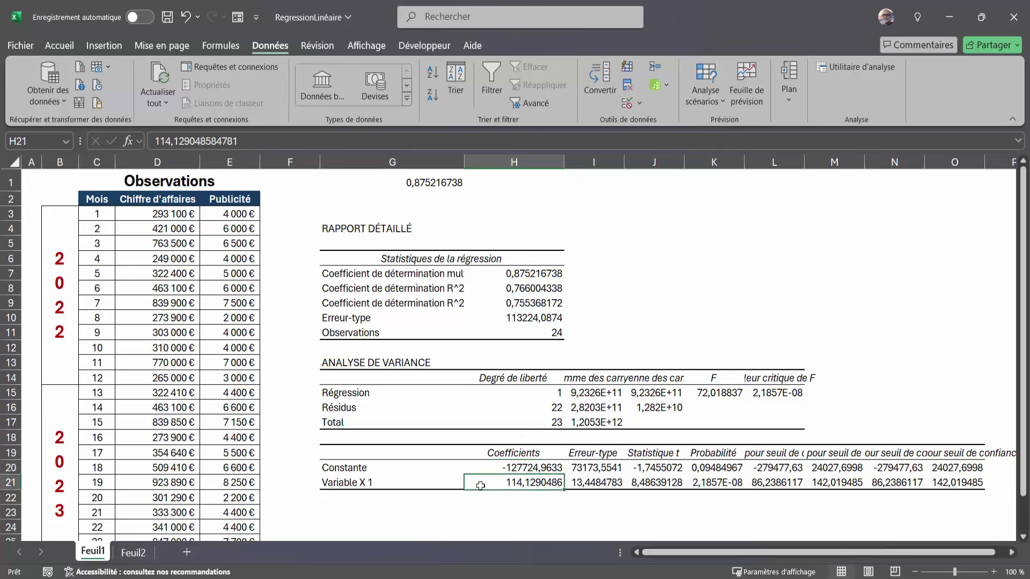
Step: Enter the regression equation =E3*H21+H20 in K7 to estimate the first month's revenue from its advertising spend
click(529, 469)
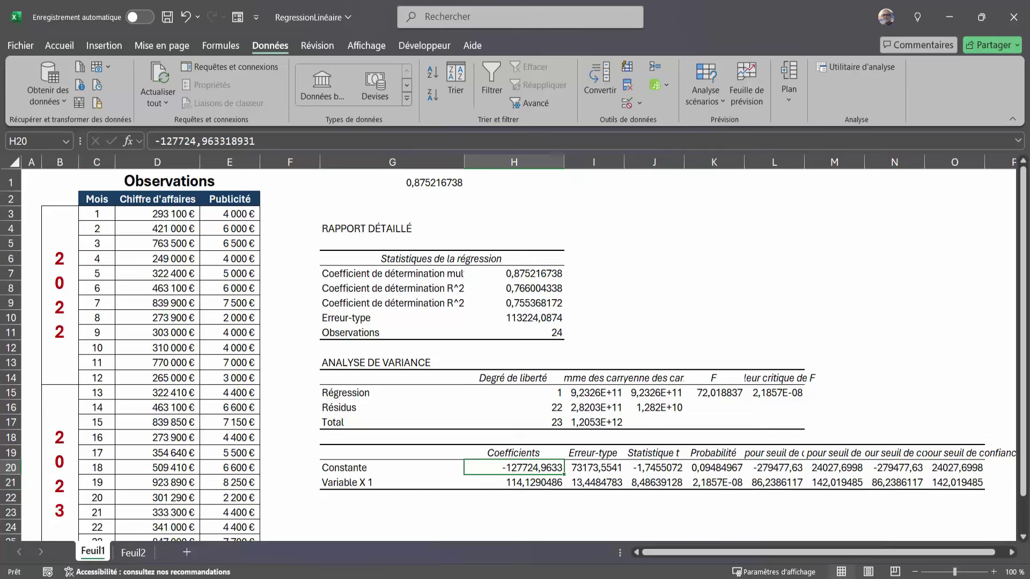
click(689, 273)
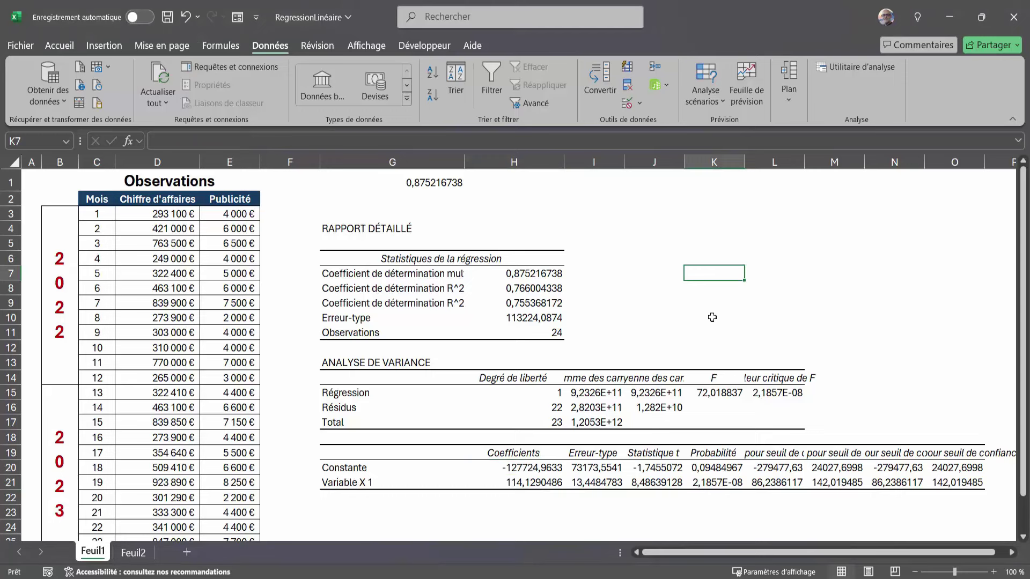
text(=)
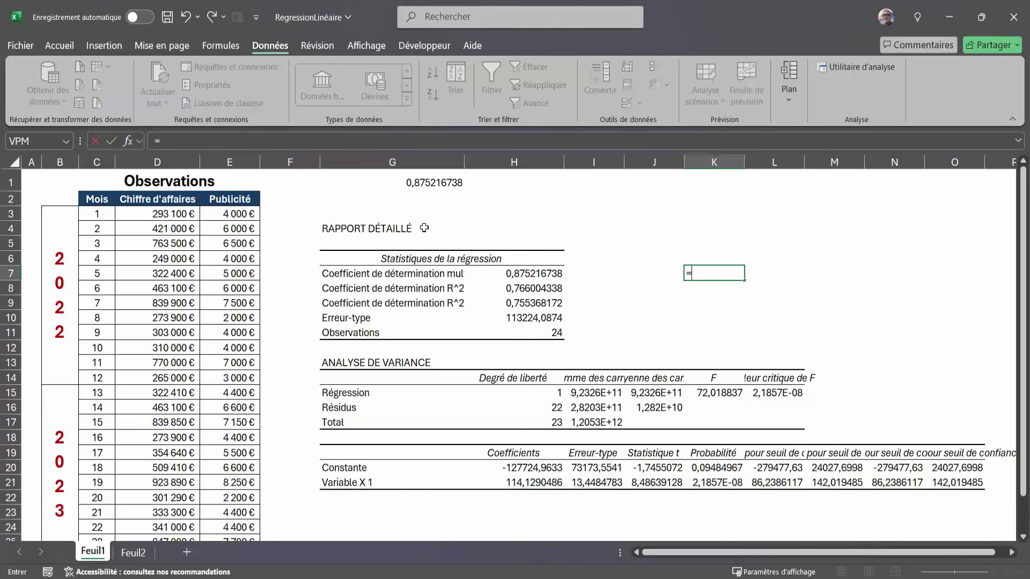
click(236, 215)
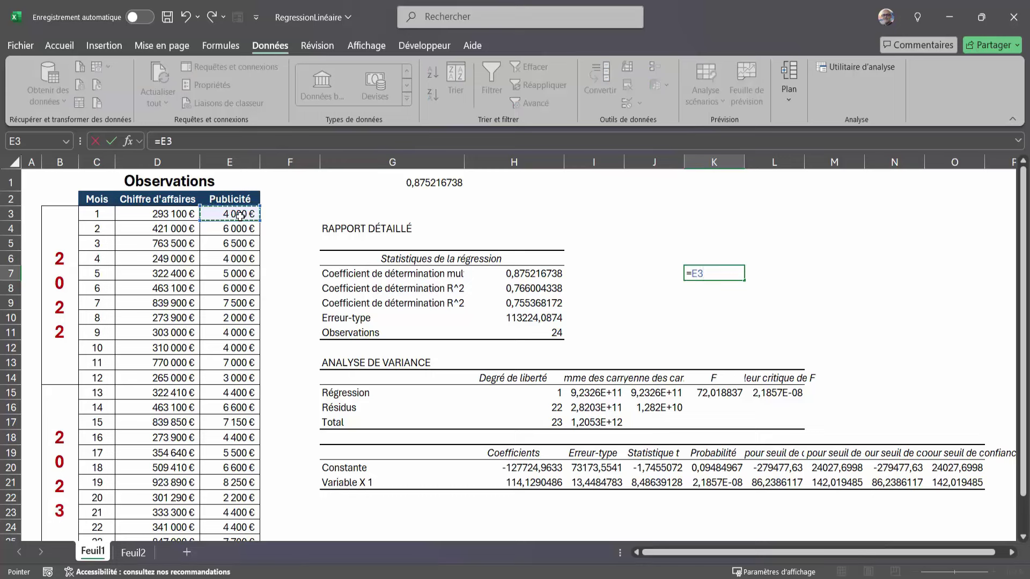
text(*)
click(535, 482)
text(+)
click(534, 469)
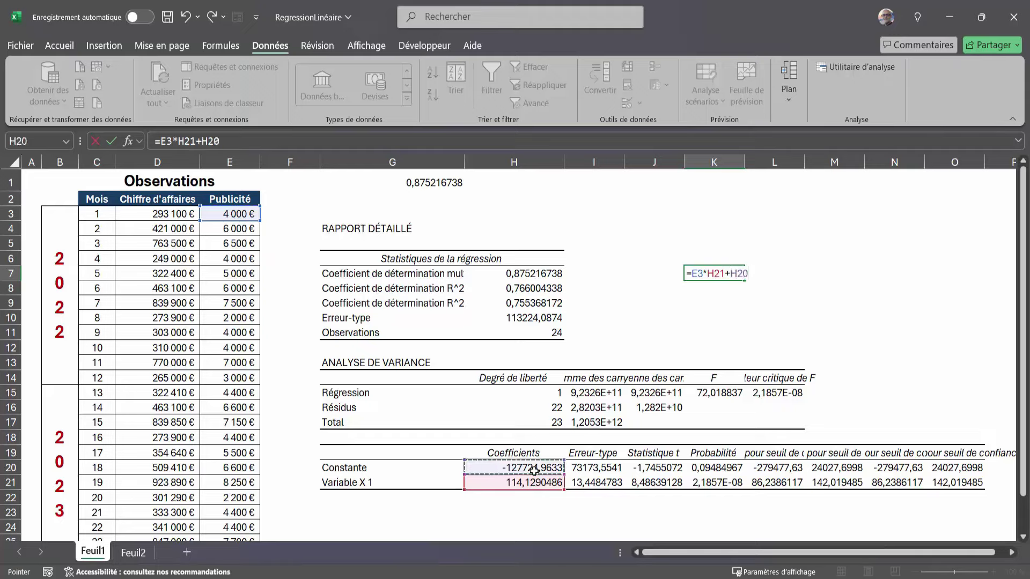
key(Return)
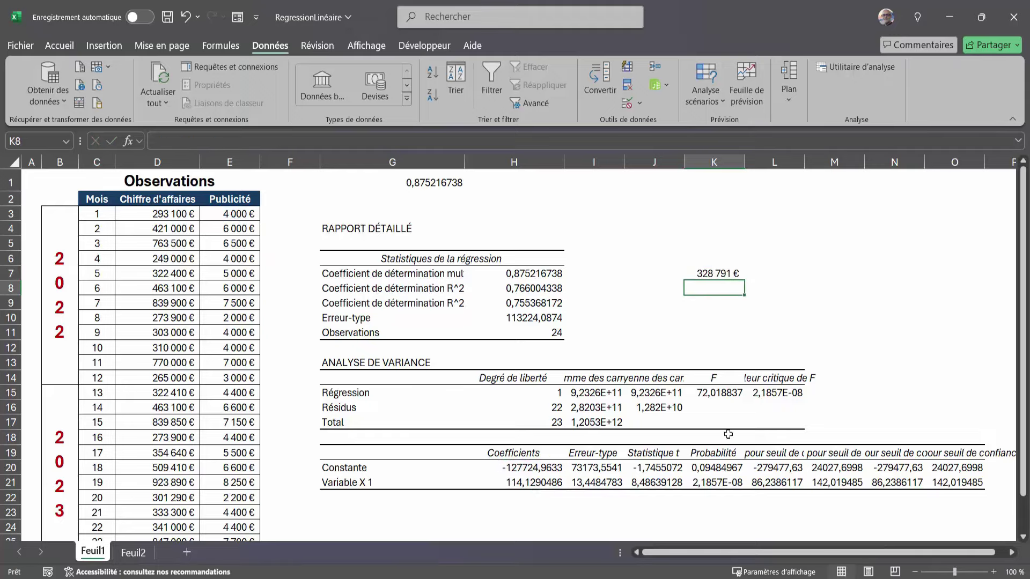
Step: Compare the estimate in K7 with the actual revenue in D3, and clear K7
click(705, 274)
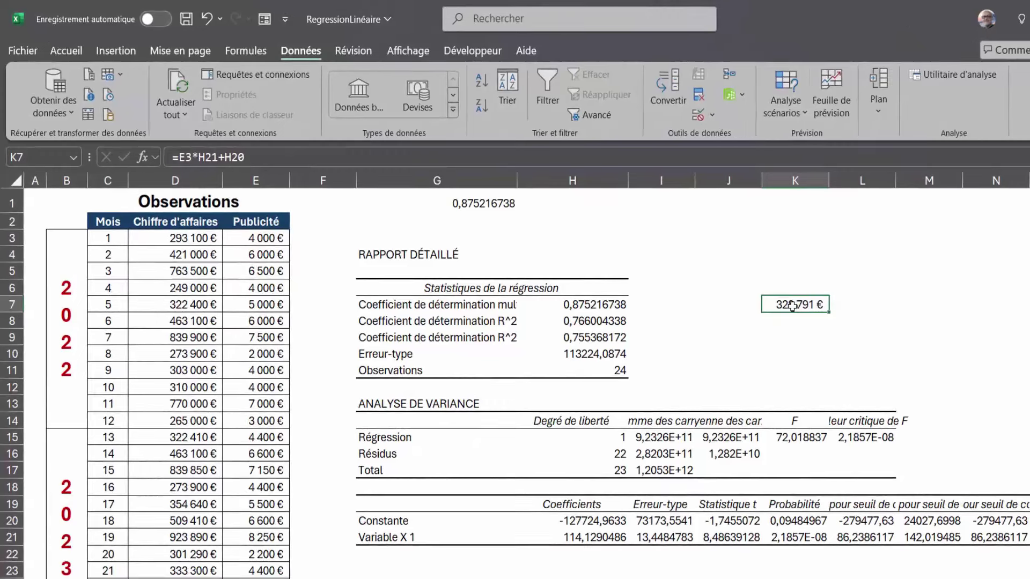
click(181, 240)
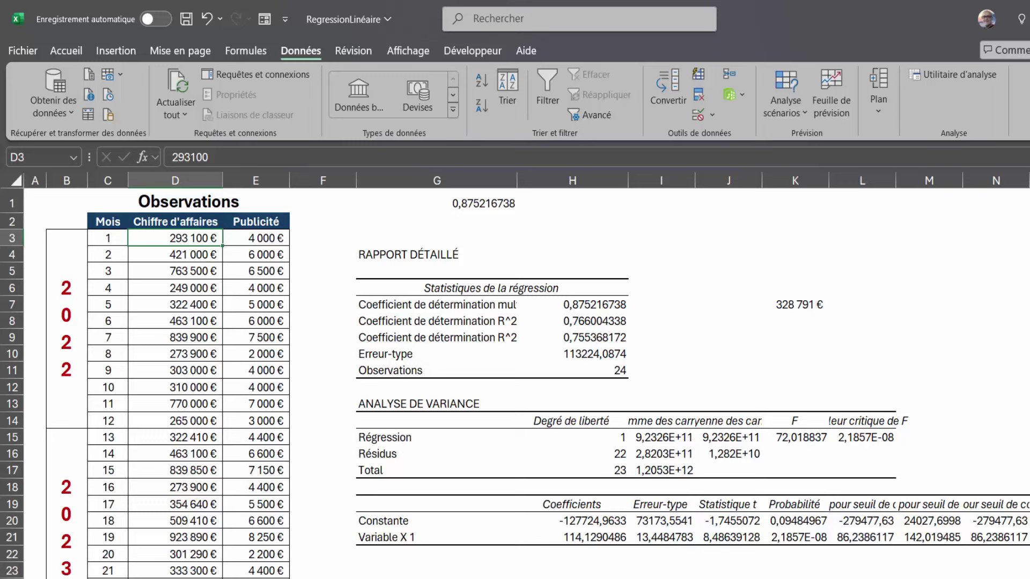
click(811, 305)
key(Delete)
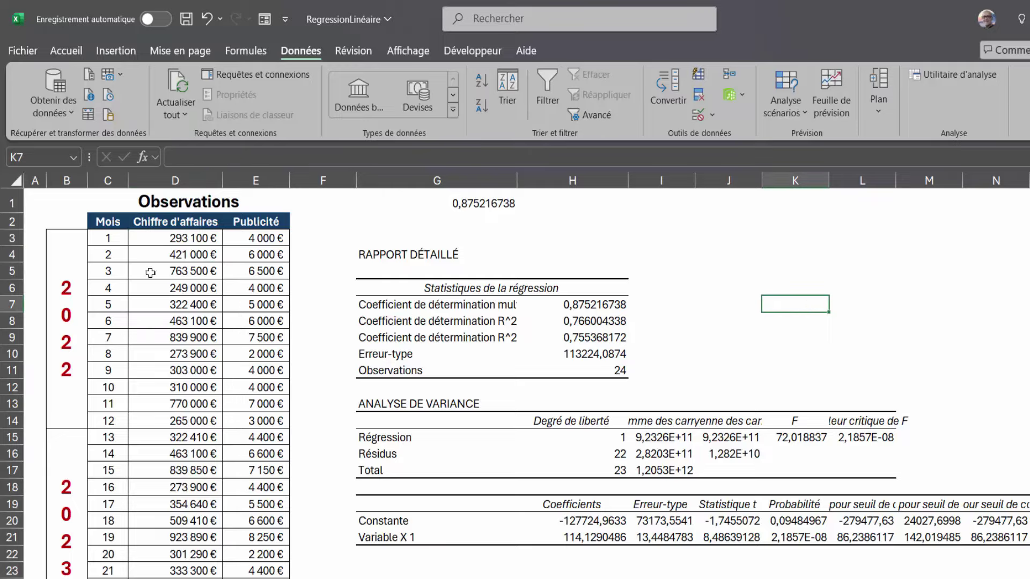
Step: Insert the recommended Nuages de points chart from the revenue and advertising data in D3:E26, and enlarge it
drag(150, 245, 231, 520)
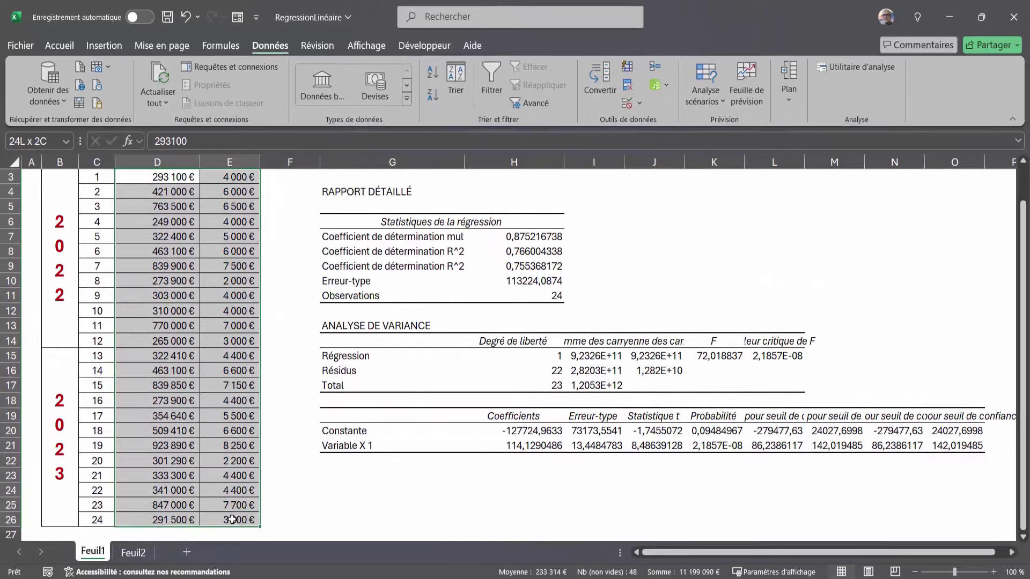
scroll(253, 210, up, 1)
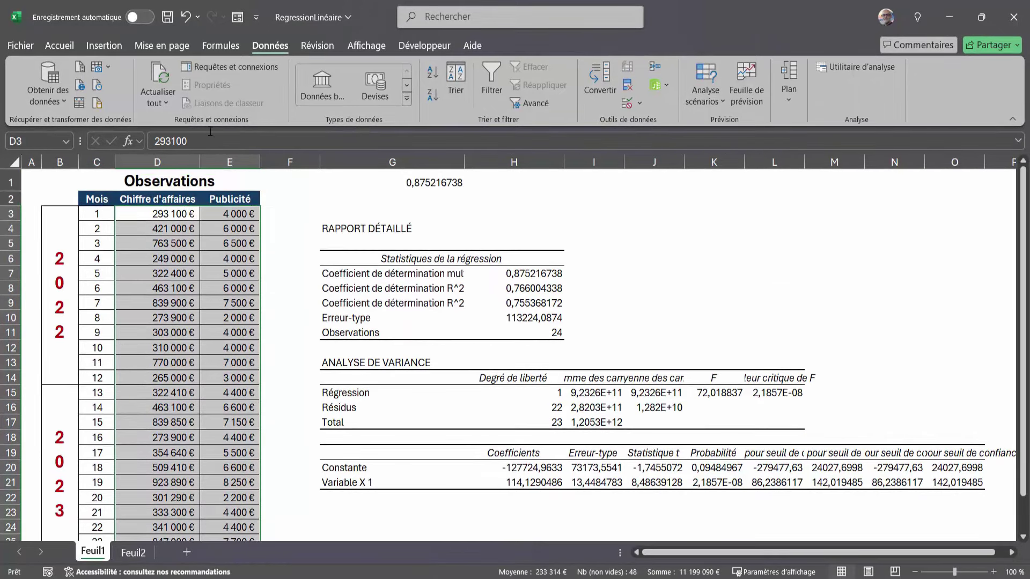
click(105, 48)
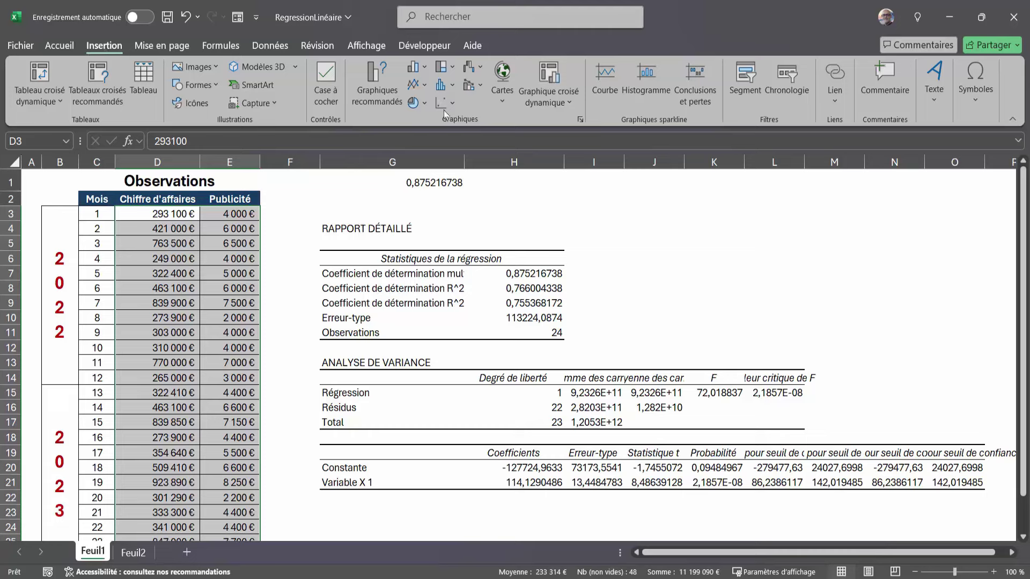
click(374, 81)
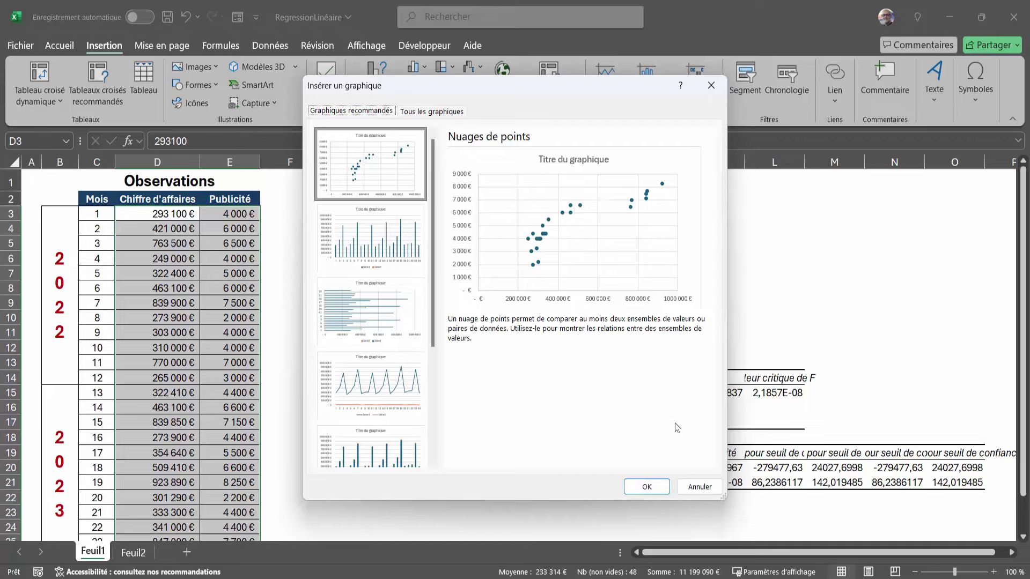
click(647, 487)
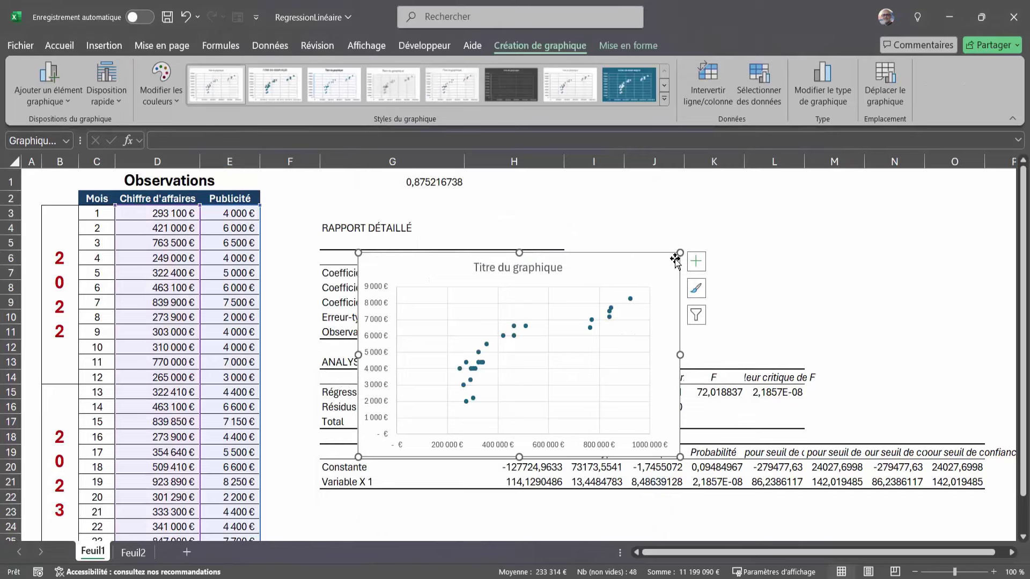
drag(679, 253, 803, 223)
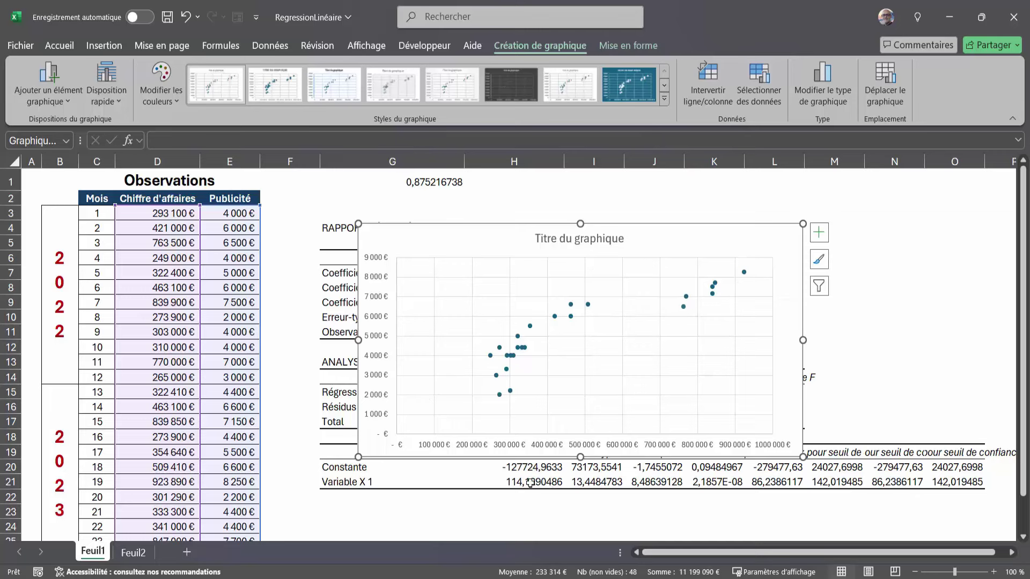
Step: Add a linear trendline with its equation displayed on the scatter chart, and move the chart over the Publicité column
click(817, 239)
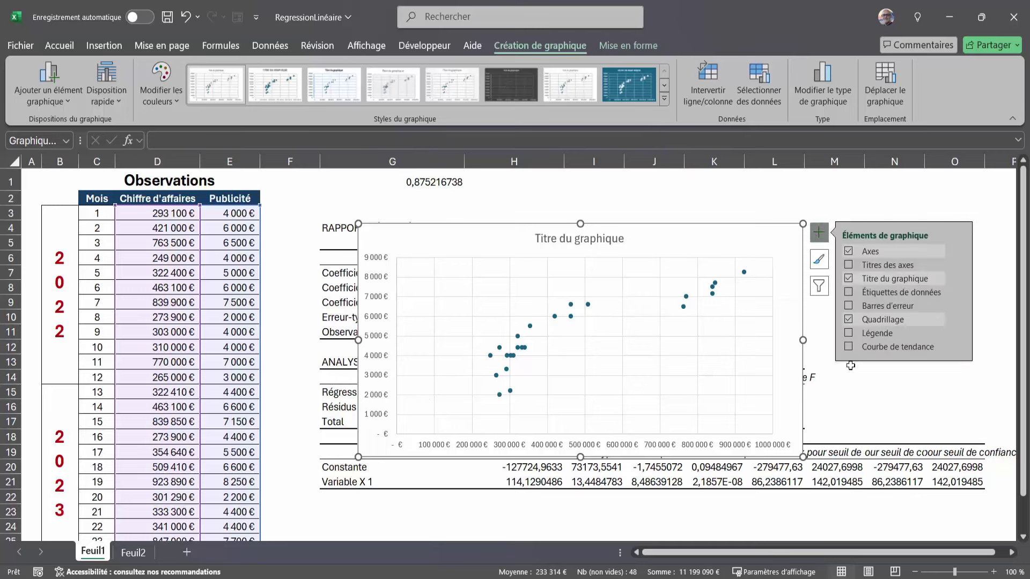
click(848, 346)
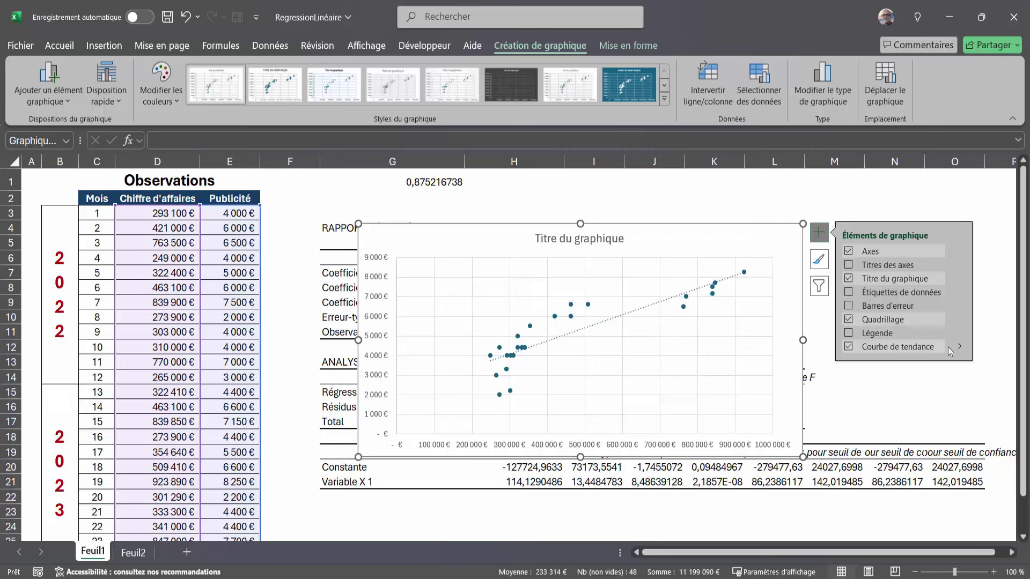
click(963, 348)
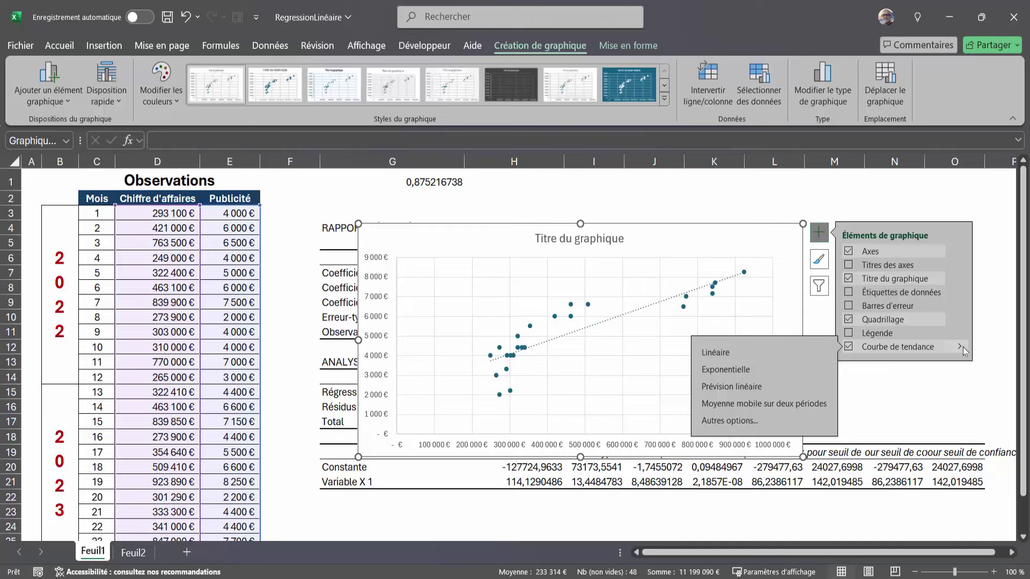
click(730, 421)
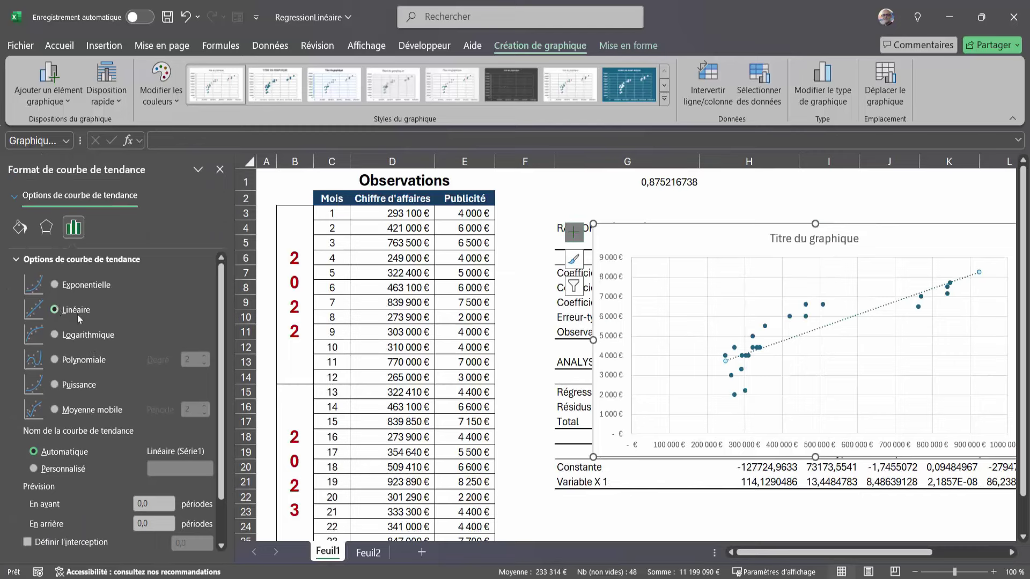
scroll(81, 321, down, 2)
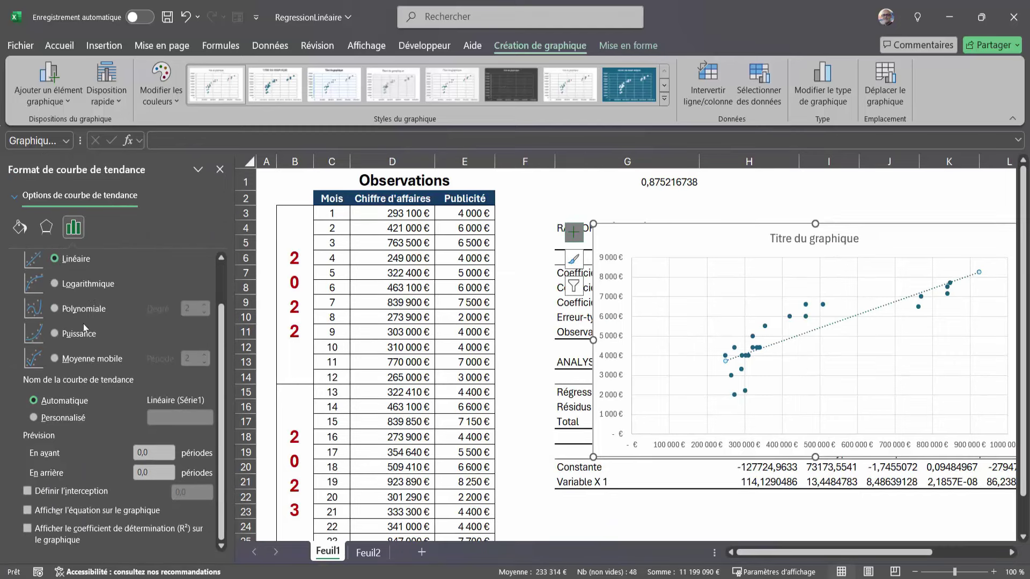
click(27, 510)
drag(953, 229, 790, 199)
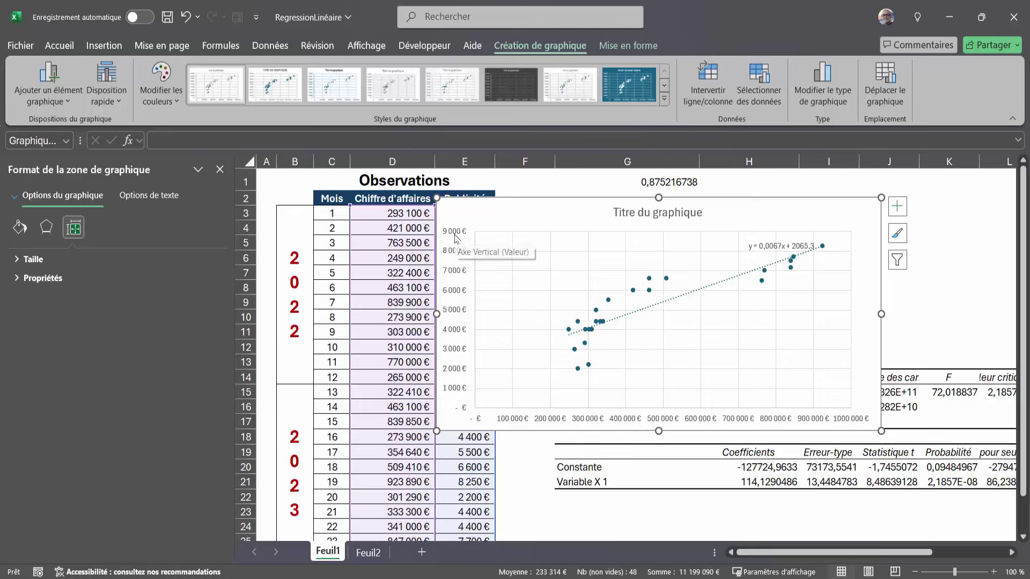
right_click(733, 200)
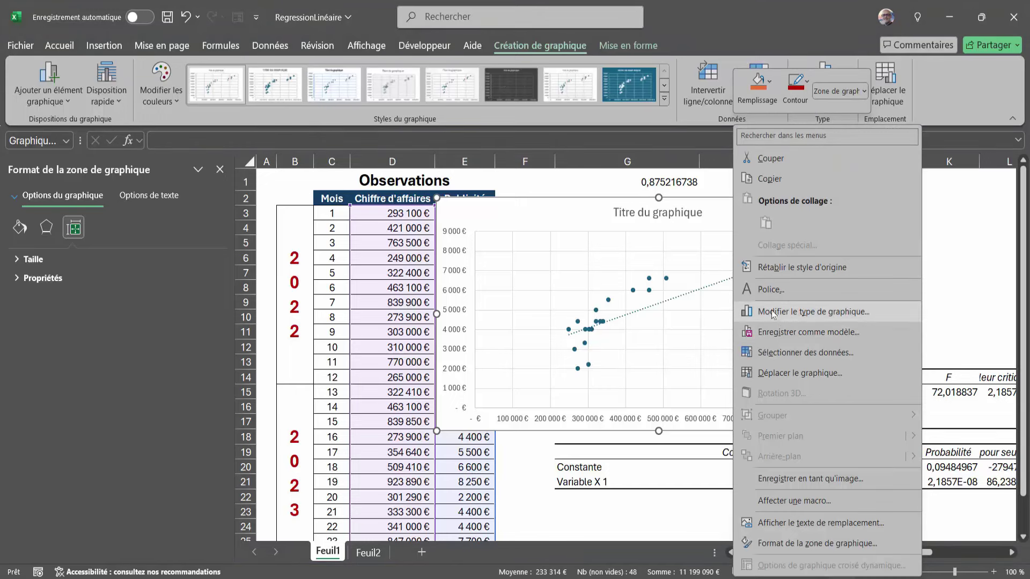
click(966, 223)
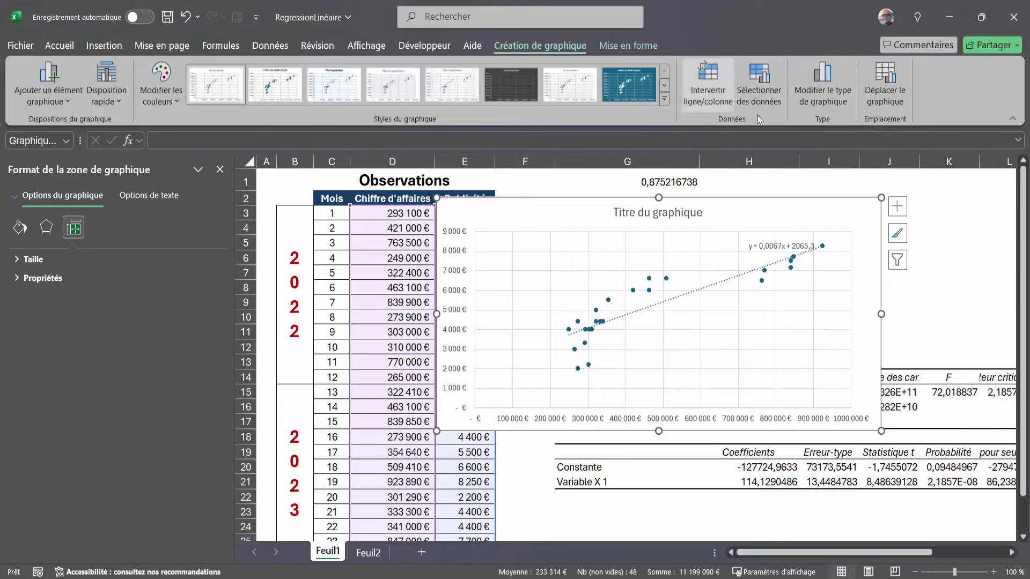
click(762, 86)
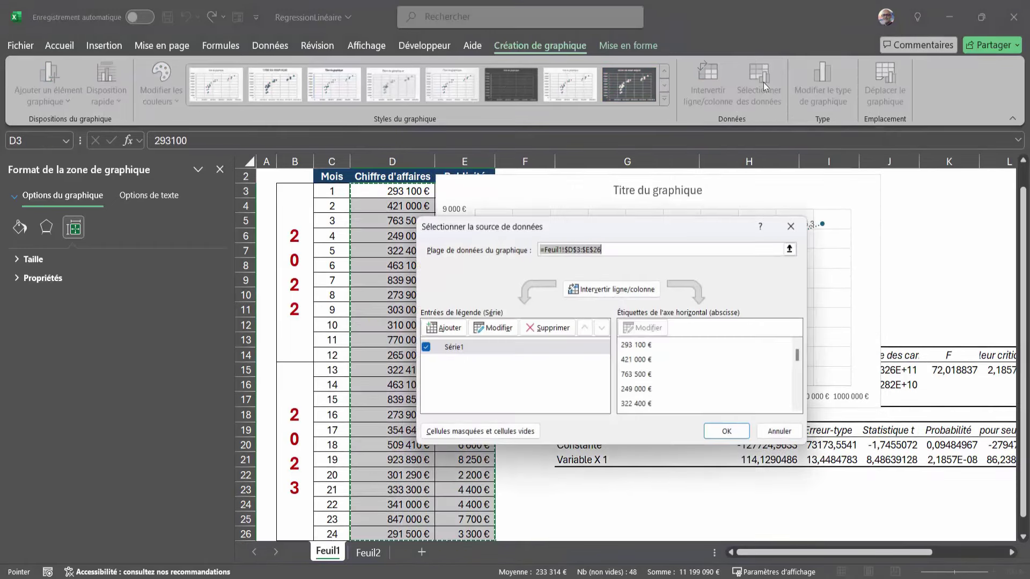
click(493, 328)
click(553, 336)
drag(591, 271, 648, 221)
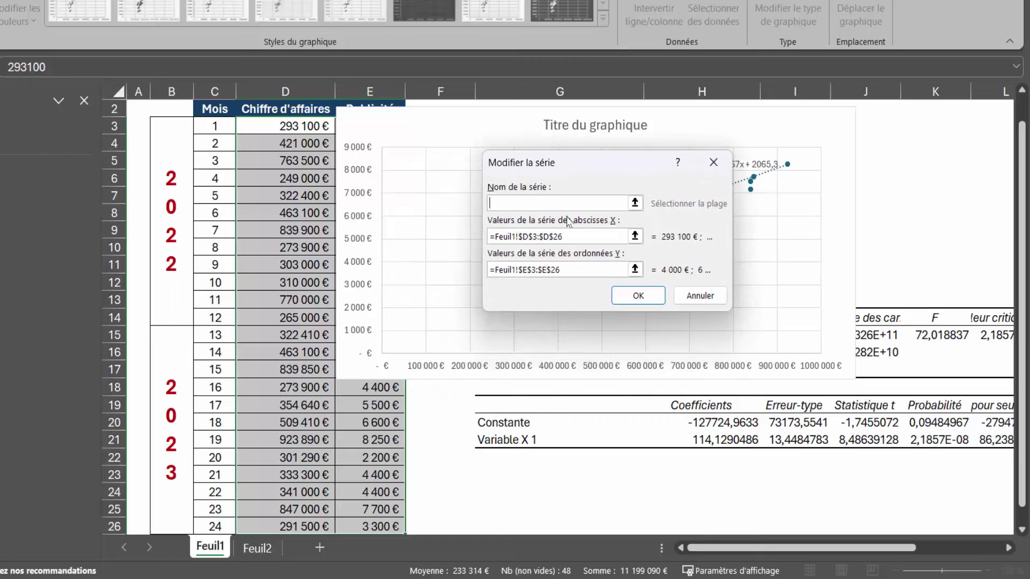
drag(593, 172, 670, 201)
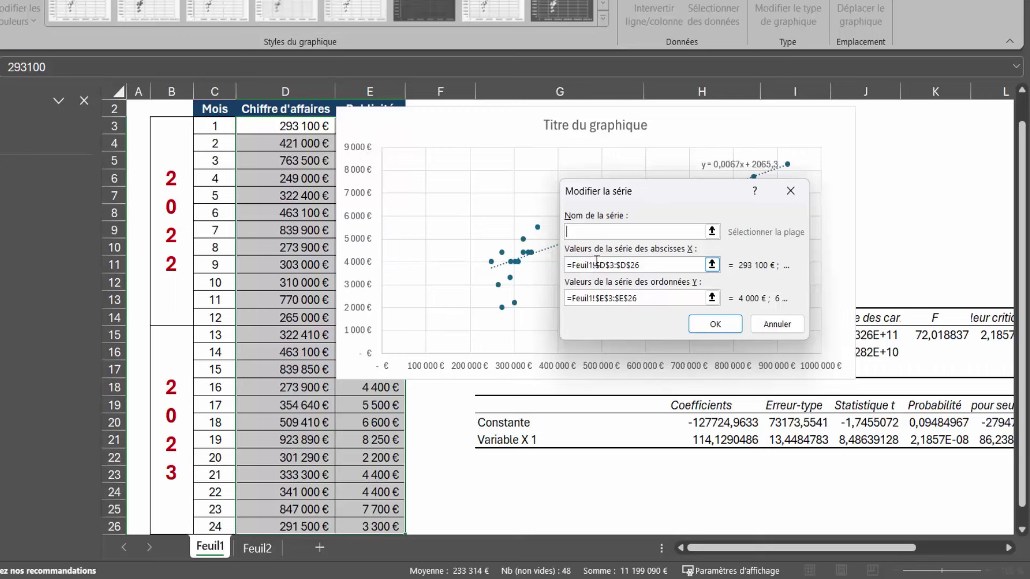
drag(572, 265, 650, 267)
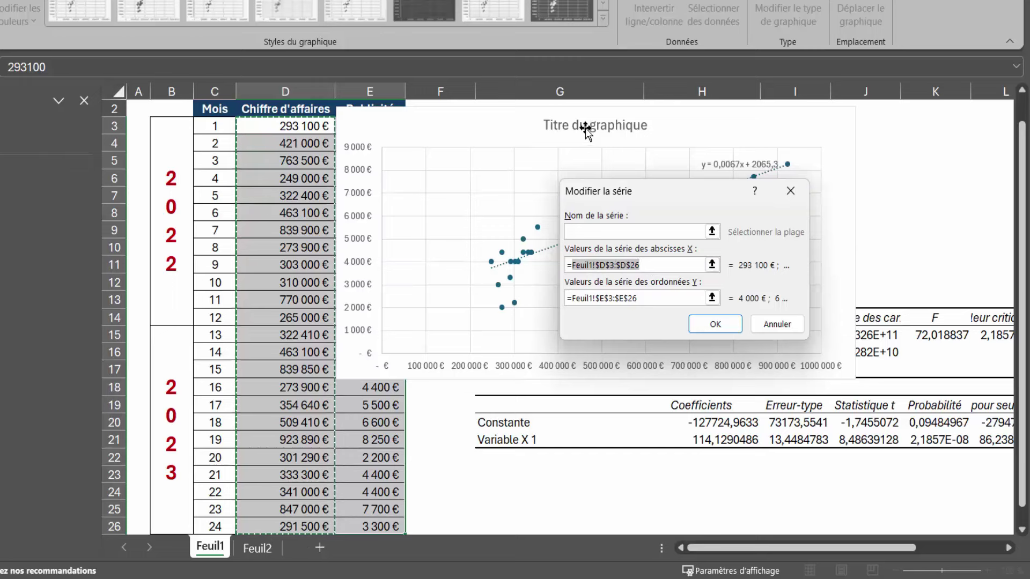
drag(670, 191, 787, 224)
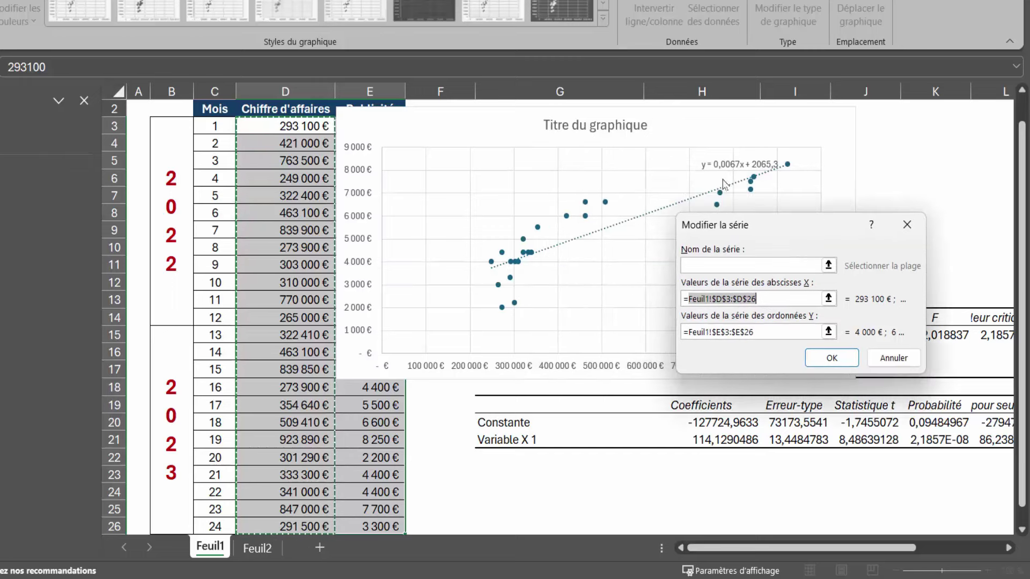
click(286, 128)
key(Right)
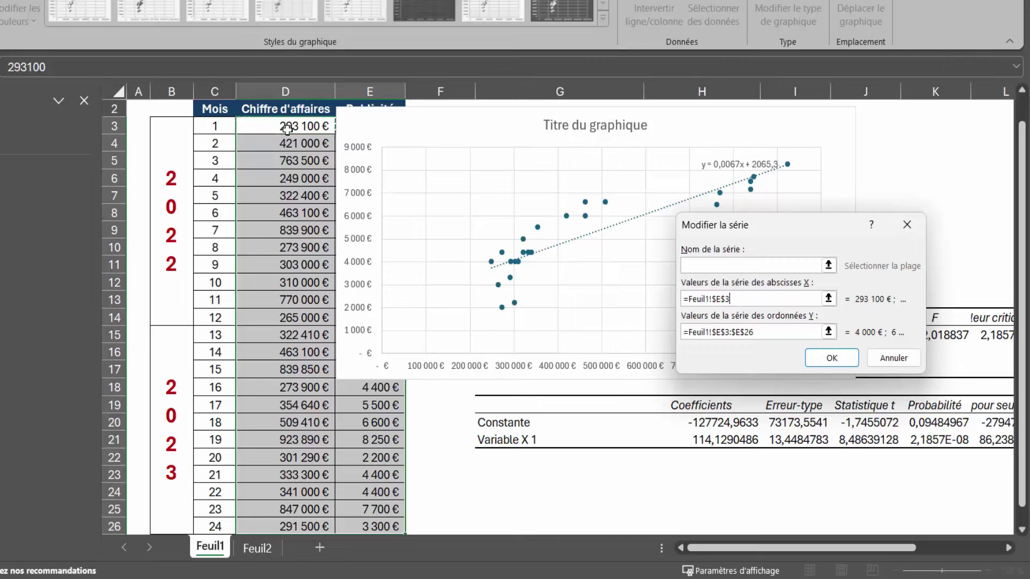
click(889, 358)
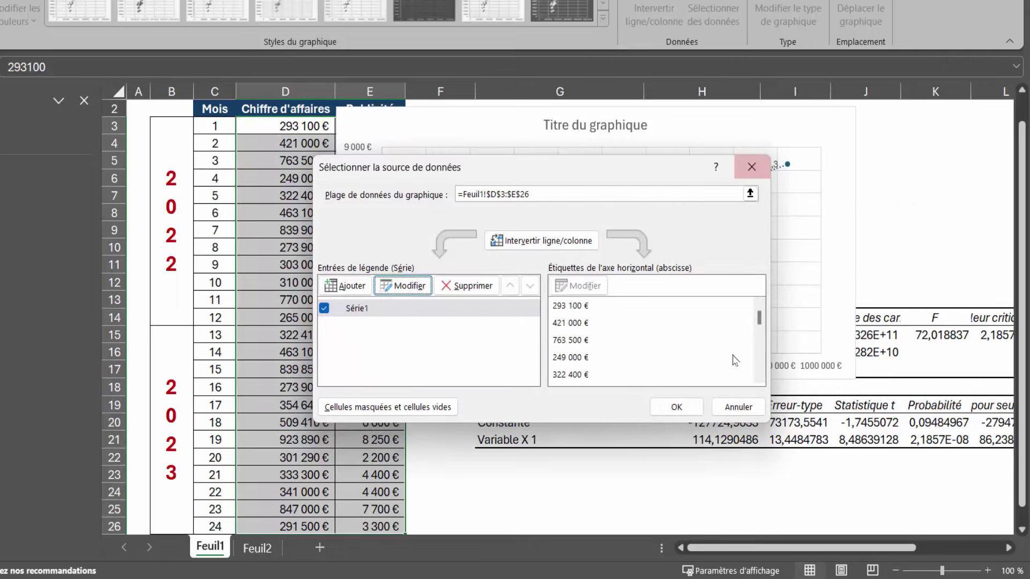
click(737, 406)
Step: Move the chart clear of the Publicité column, and set its series' X values to =Feuil1!$E$3:$E$26
drag(686, 116, 823, 120)
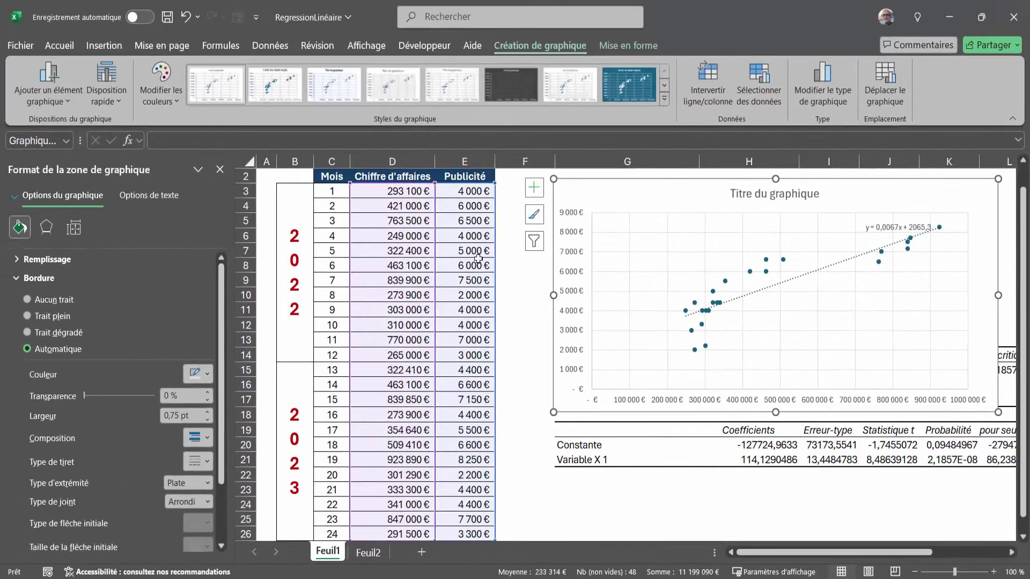
click(758, 83)
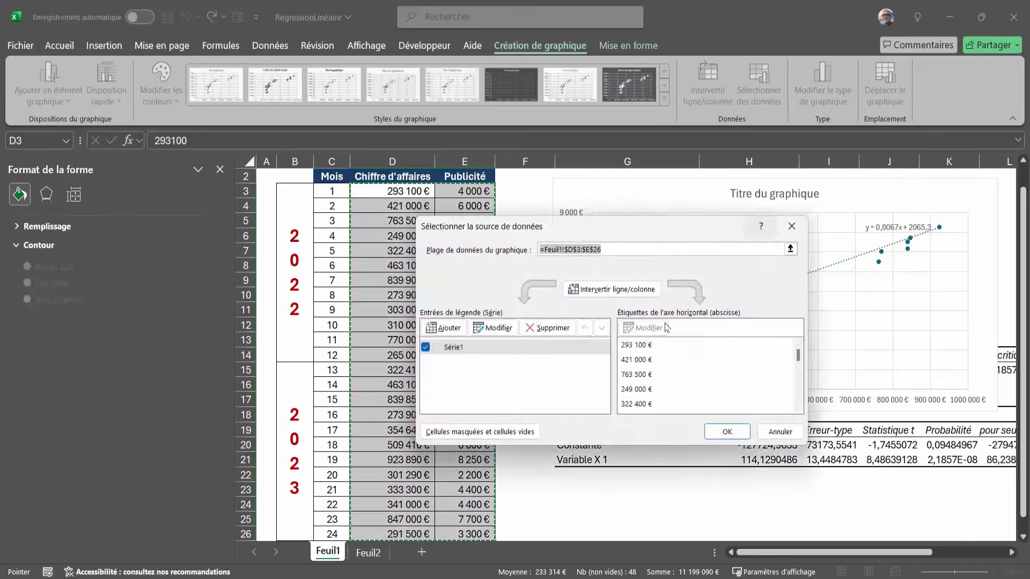
drag(537, 231, 681, 296)
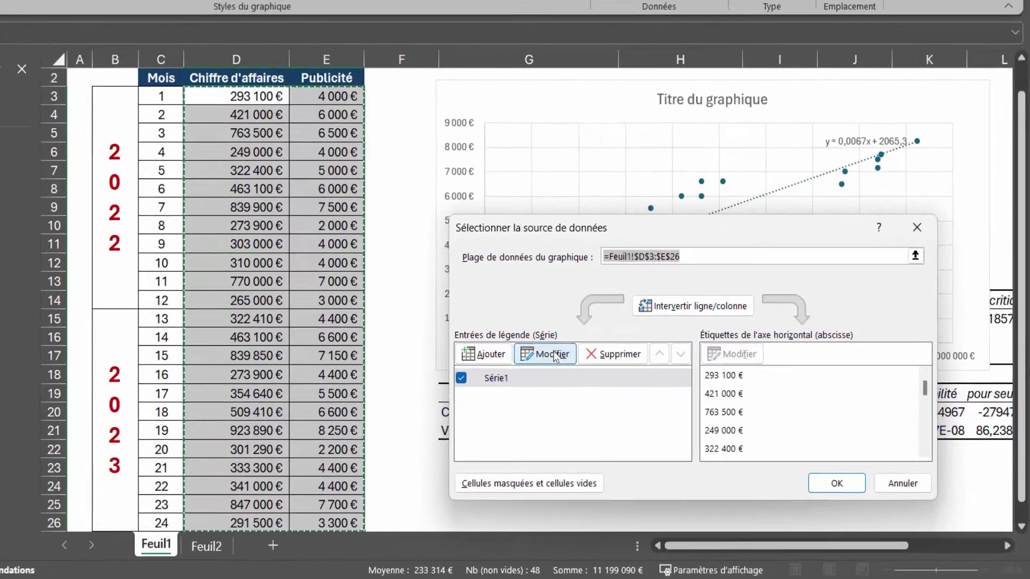
click(554, 355)
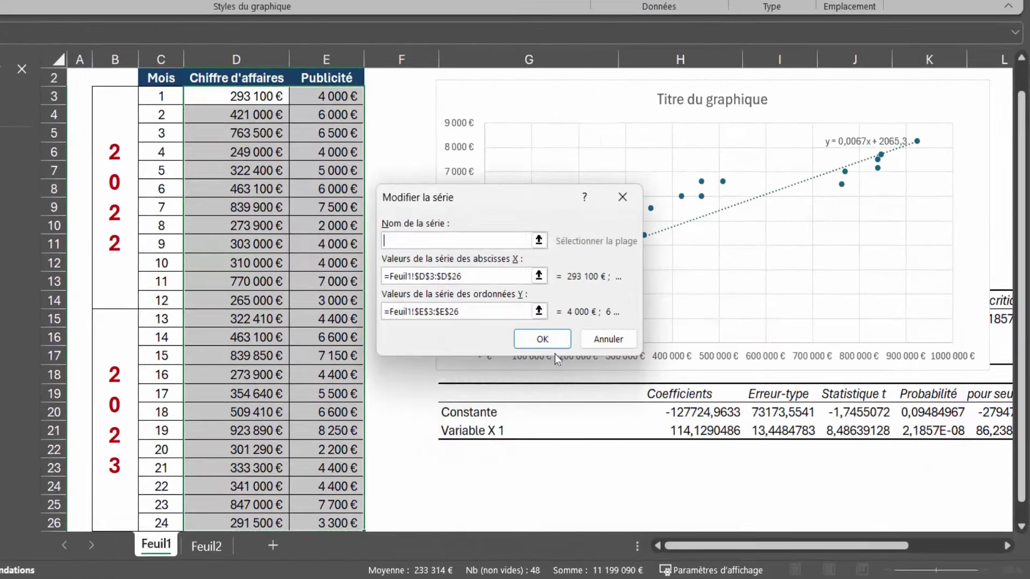
click(392, 275)
drag(390, 275, 470, 281)
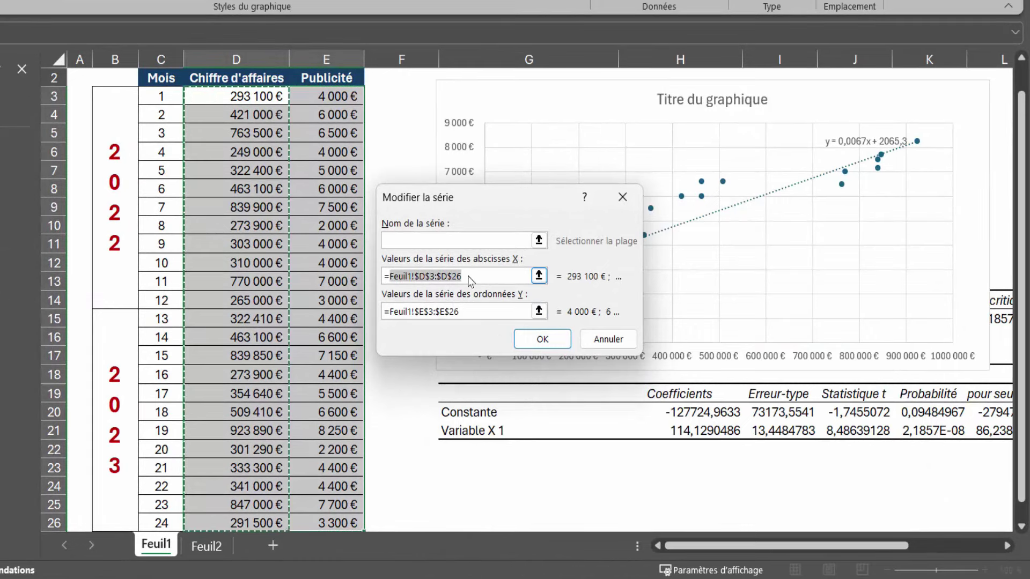
click(336, 96)
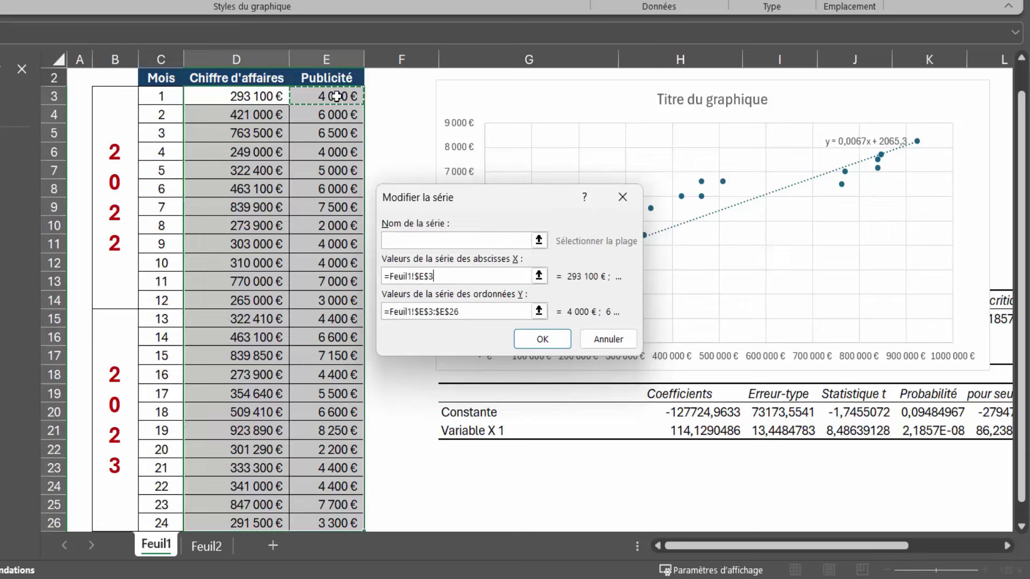
key(ctrl+shift+Down)
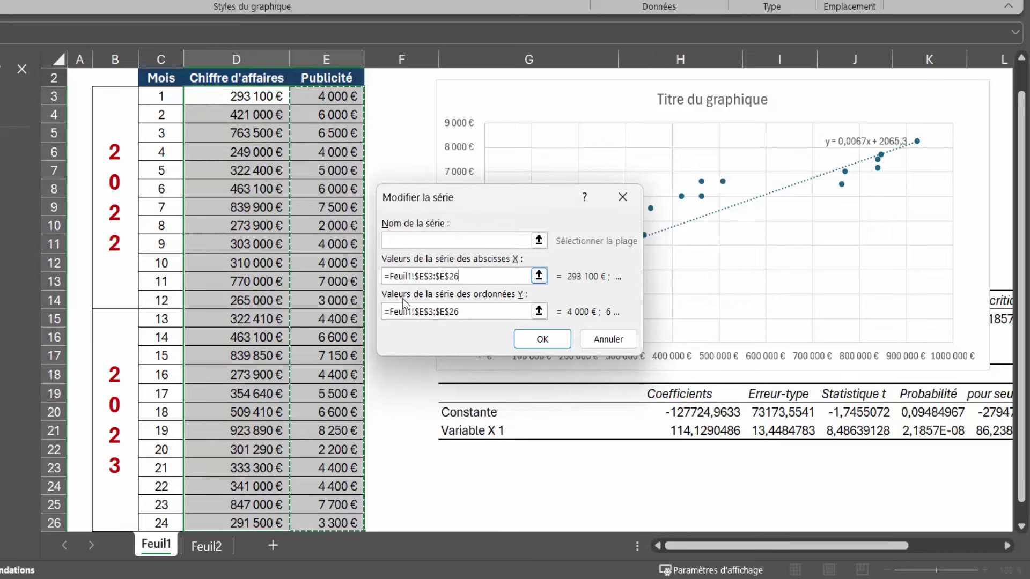
Step: Set the series' Y values to =Feuil1!$D$3:$D$26, and apply the new data source to the chart
click(391, 310)
drag(391, 310, 458, 312)
click(229, 97)
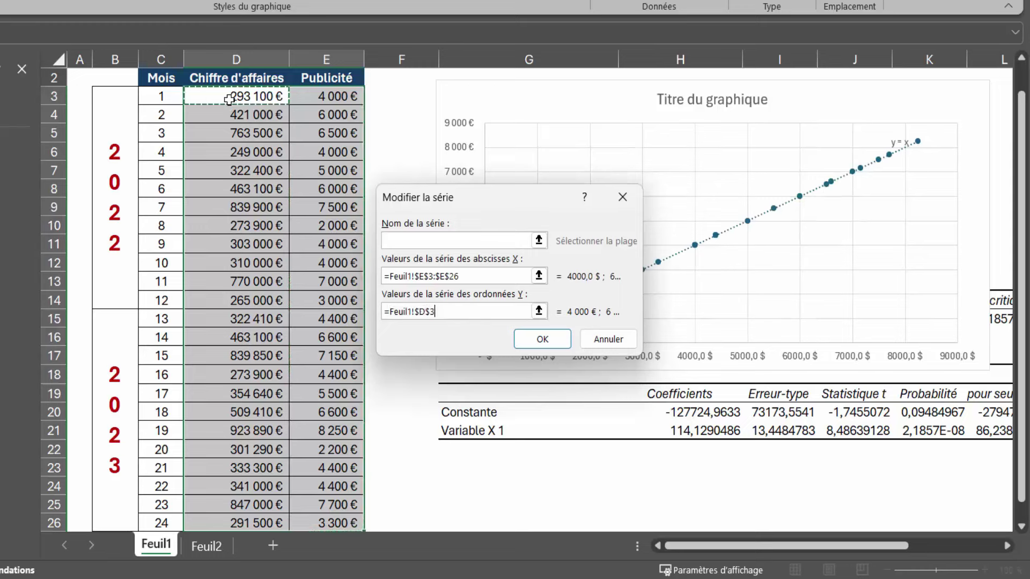
key(ctrl+shift+Down)
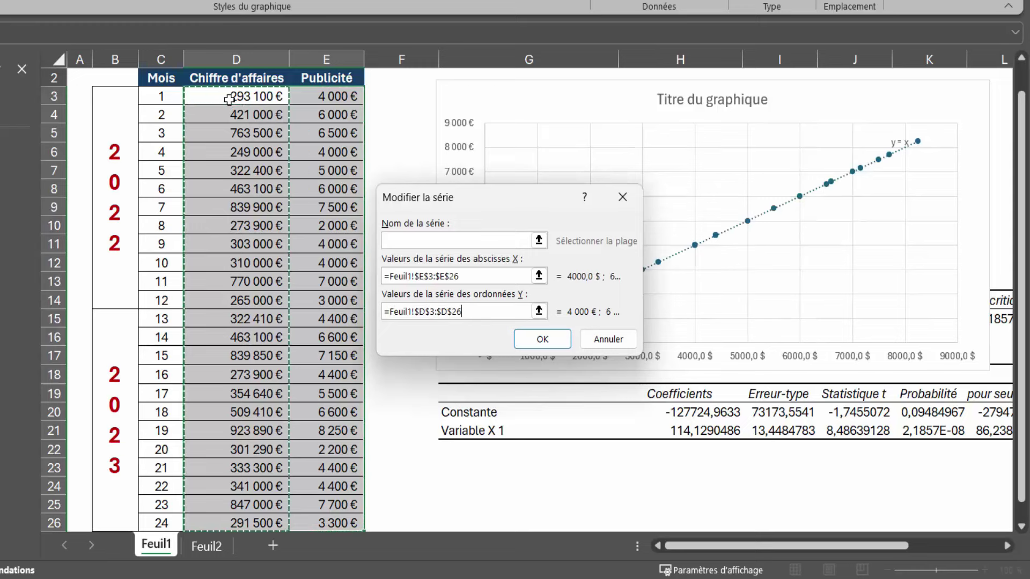
click(537, 340)
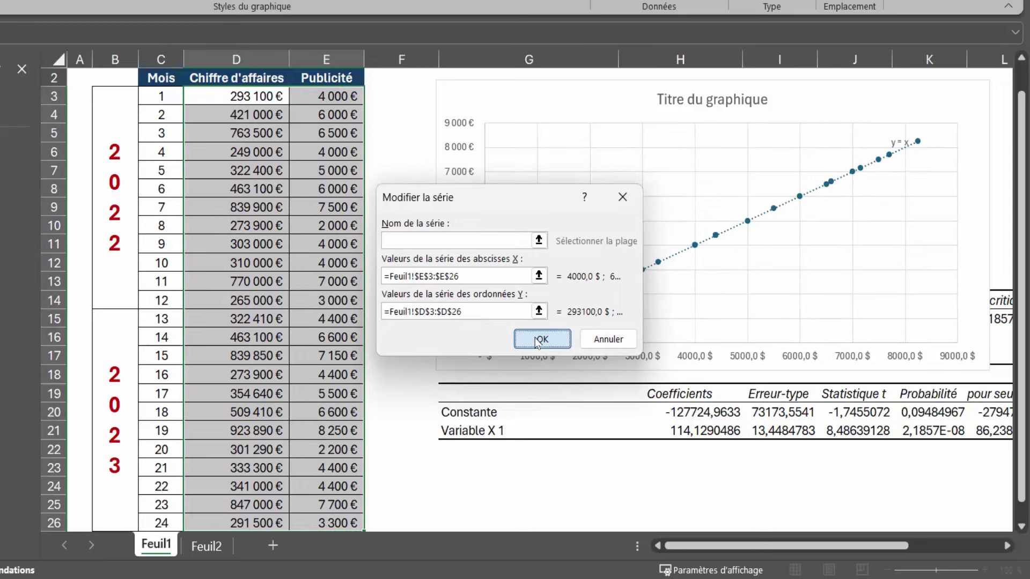
click(834, 481)
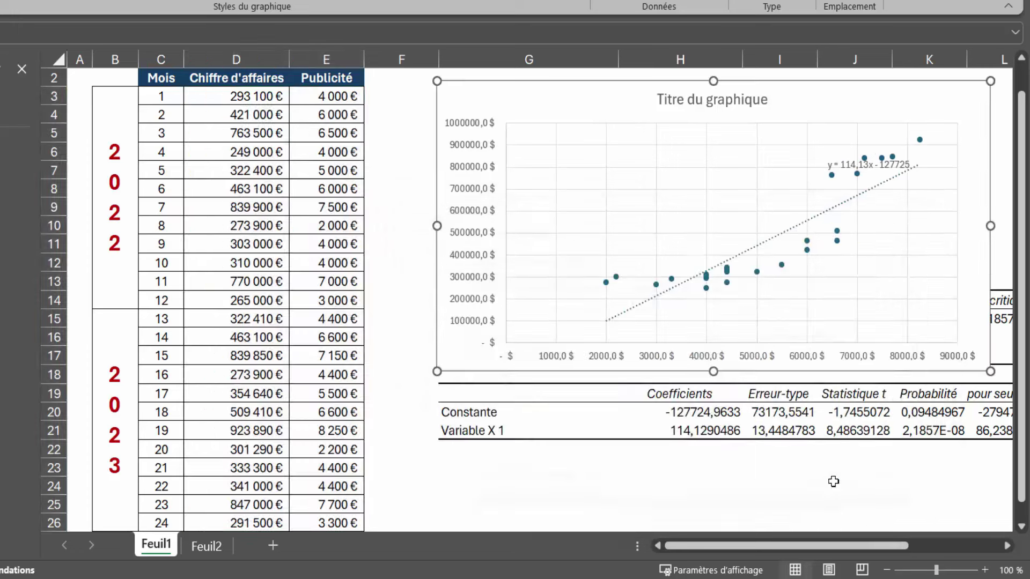
Step: Shift the chart back over the Publicité column, and move the trendline equation label to the plot area's upper-left part
drag(804, 82, 641, 80)
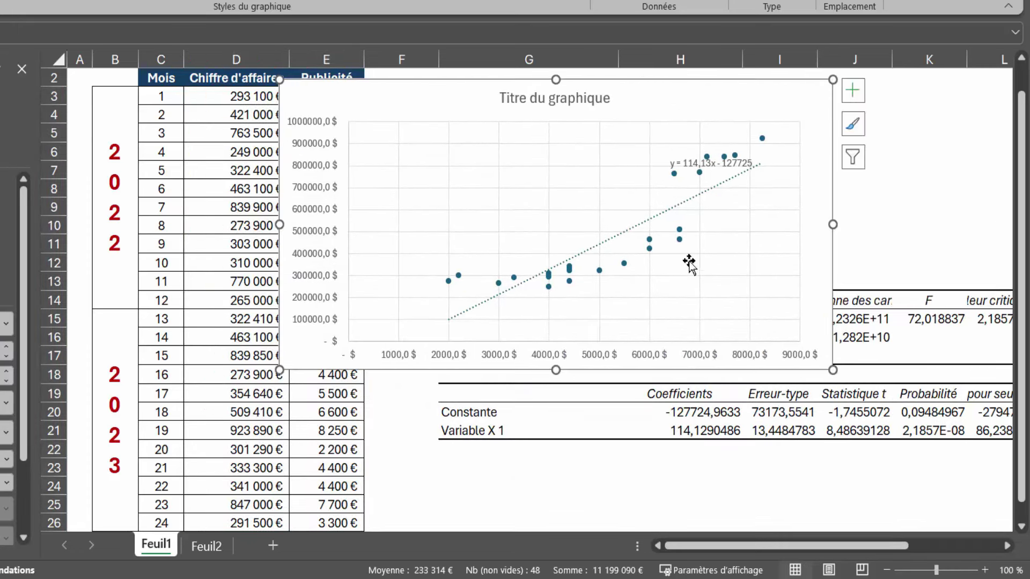
click(688, 164)
drag(706, 162, 435, 132)
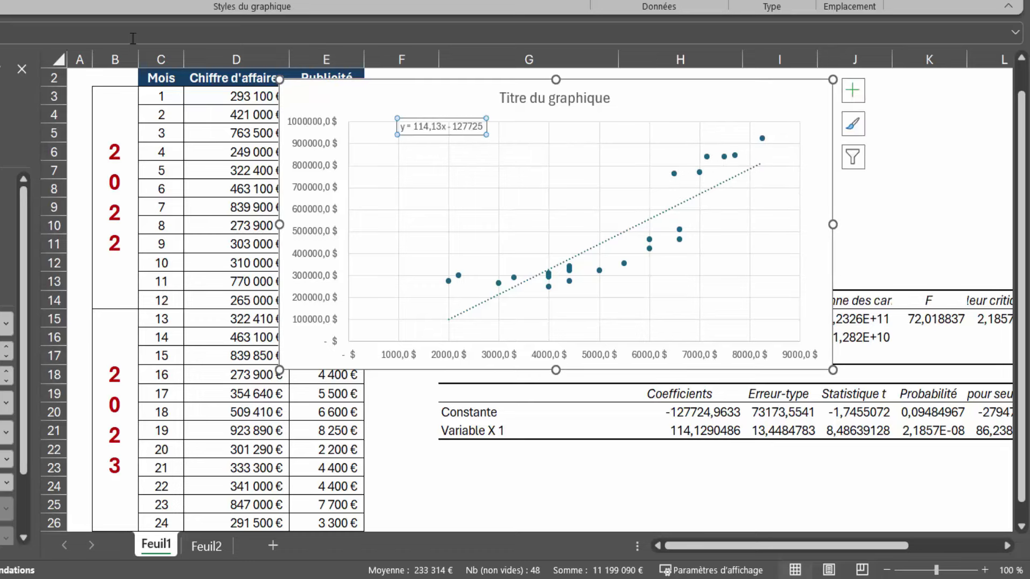
Step: Make the trendline equation label bold with a font size of 12
key(alt+l)
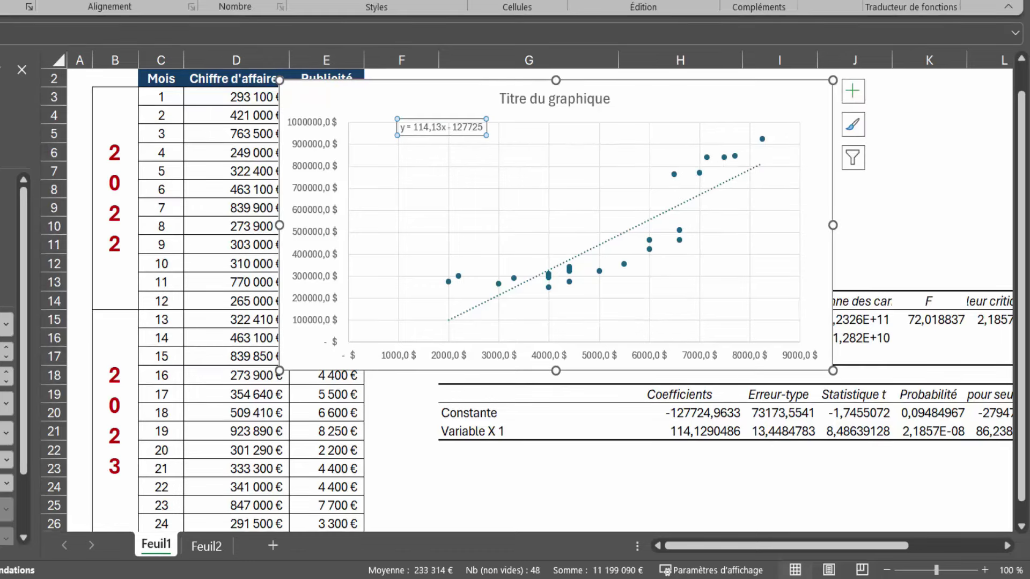
click(87, 95)
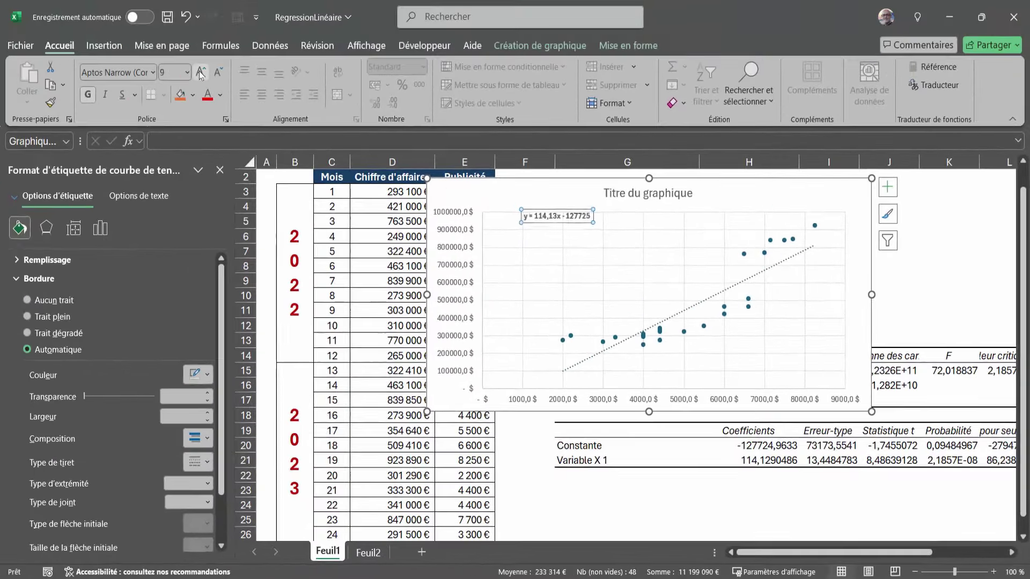
click(200, 73)
click(200, 72)
click(200, 72)
click(200, 72)
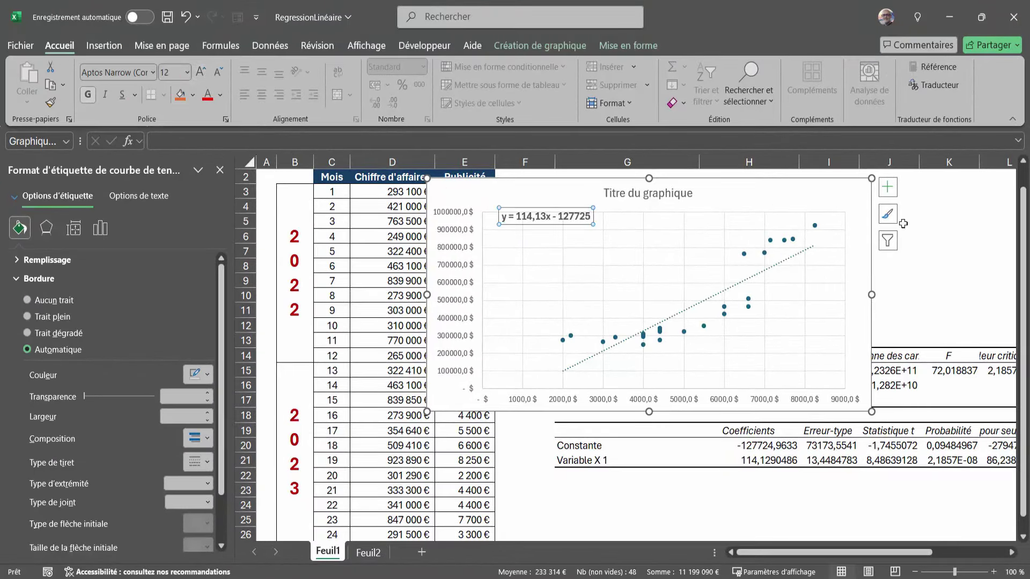
click(977, 212)
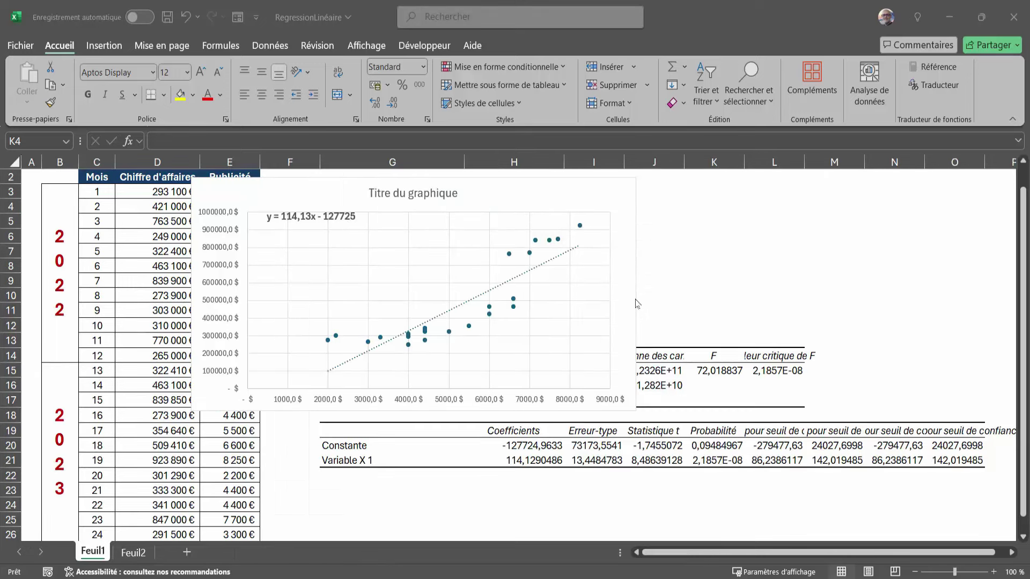
Step: Place the chart, widened to about column N, below the coefficients table, and apply the solid blue chart style with white markers
drag(616, 186, 730, 502)
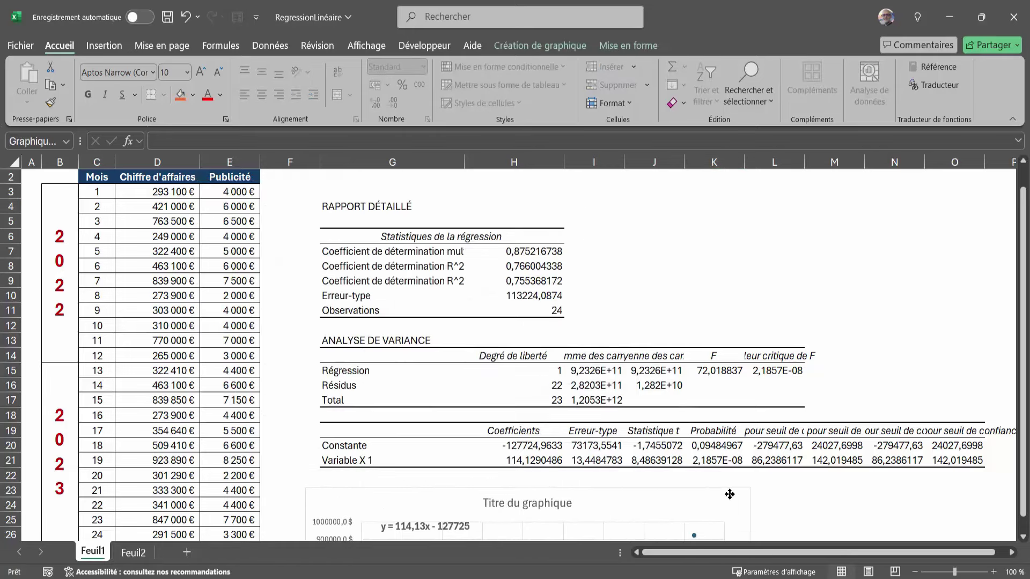
scroll(756, 477, down, 4)
drag(756, 431, 898, 431)
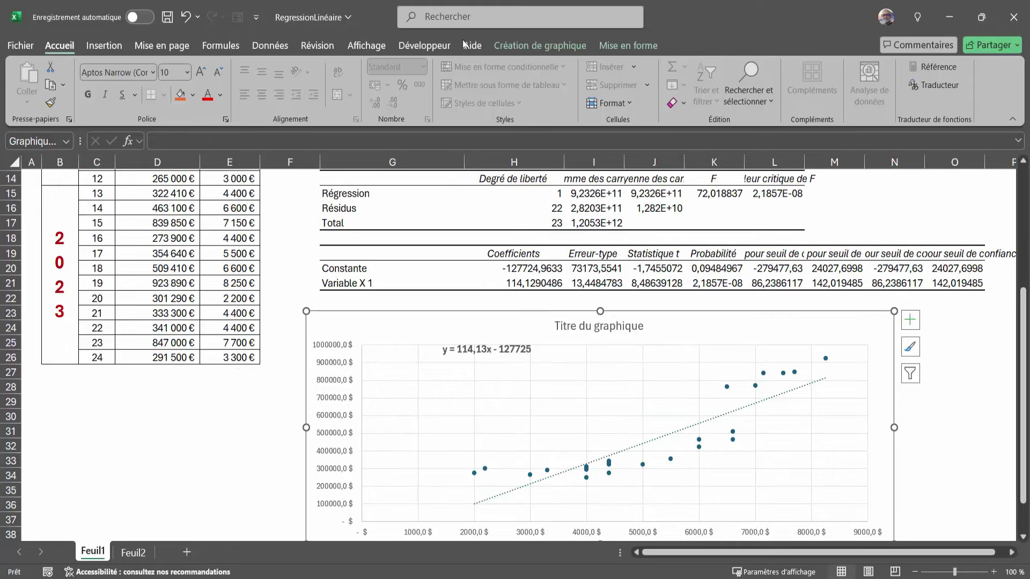
click(539, 45)
click(627, 82)
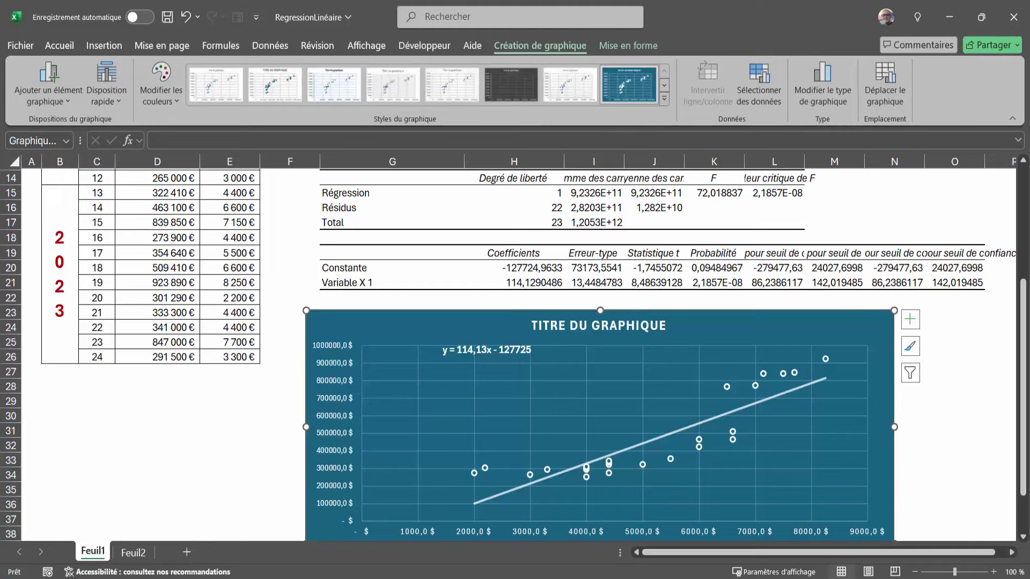
Step: Compare the correlation coefficient in G1 with H7, and the coefficients in H20 and H21 with the chart's trendline equation
scroll(456, 275, up, 5)
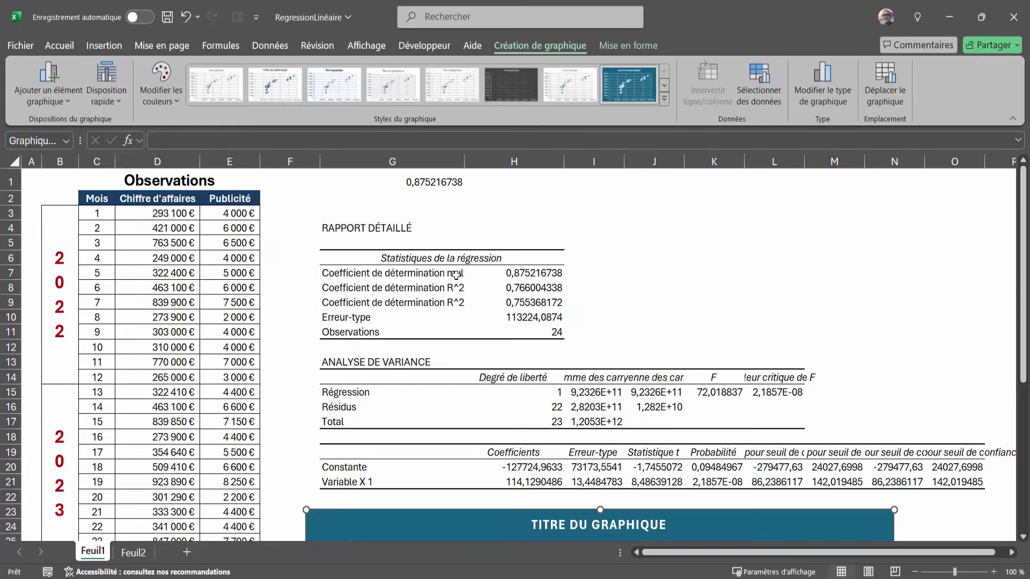
click(401, 271)
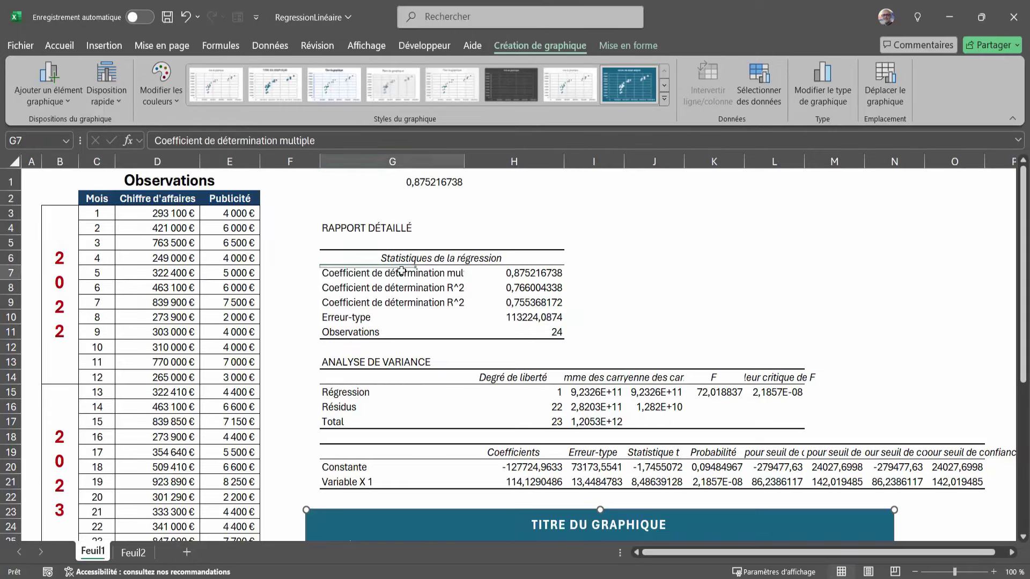
click(428, 184)
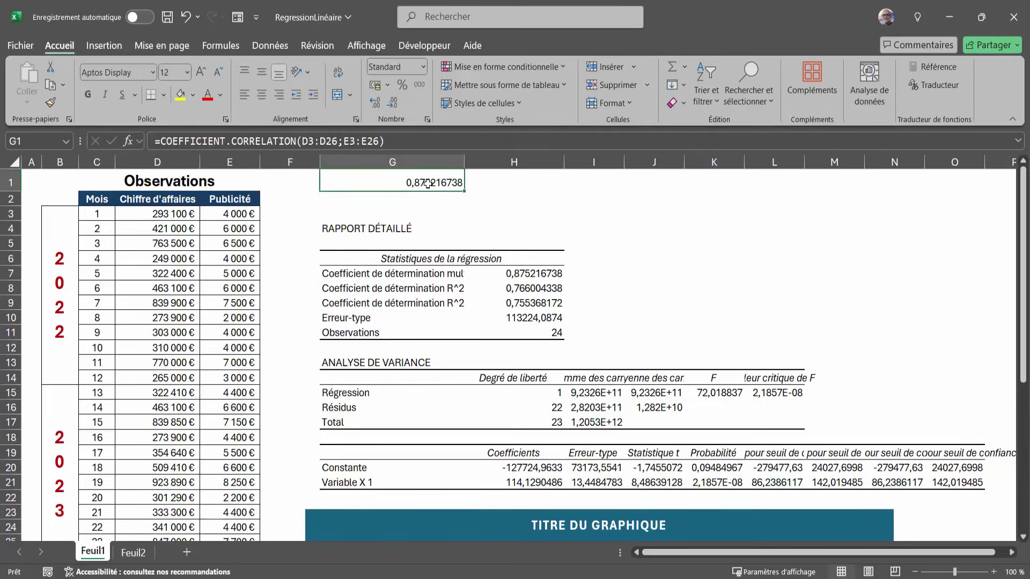
click(524, 275)
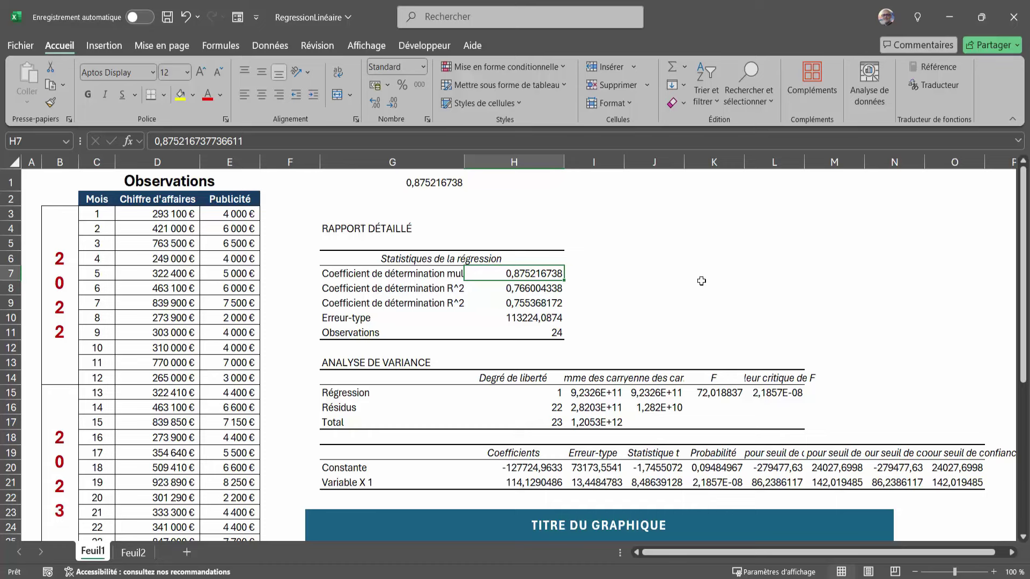
scroll(685, 286, down, 2)
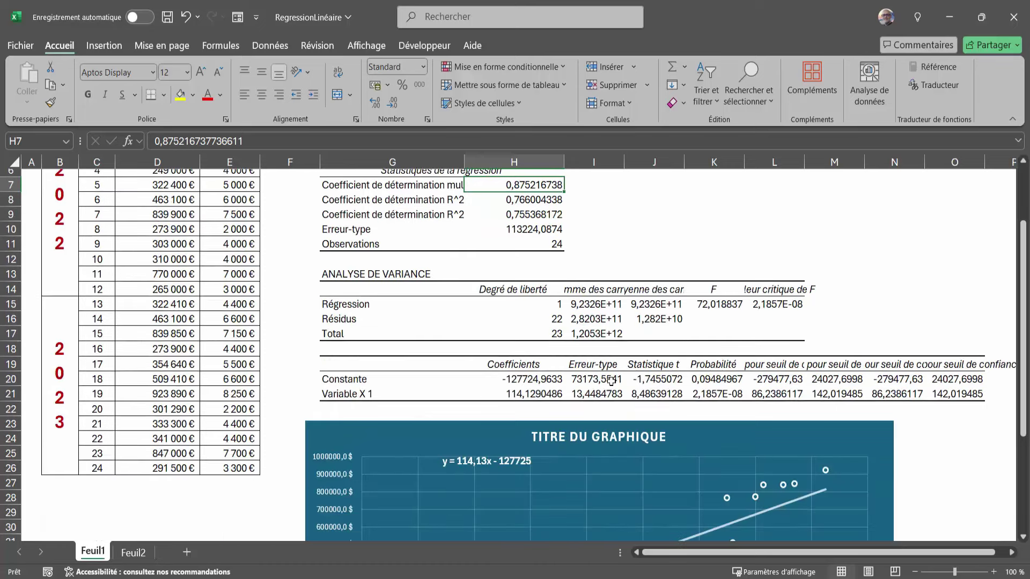
click(525, 394)
click(525, 379)
click(525, 394)
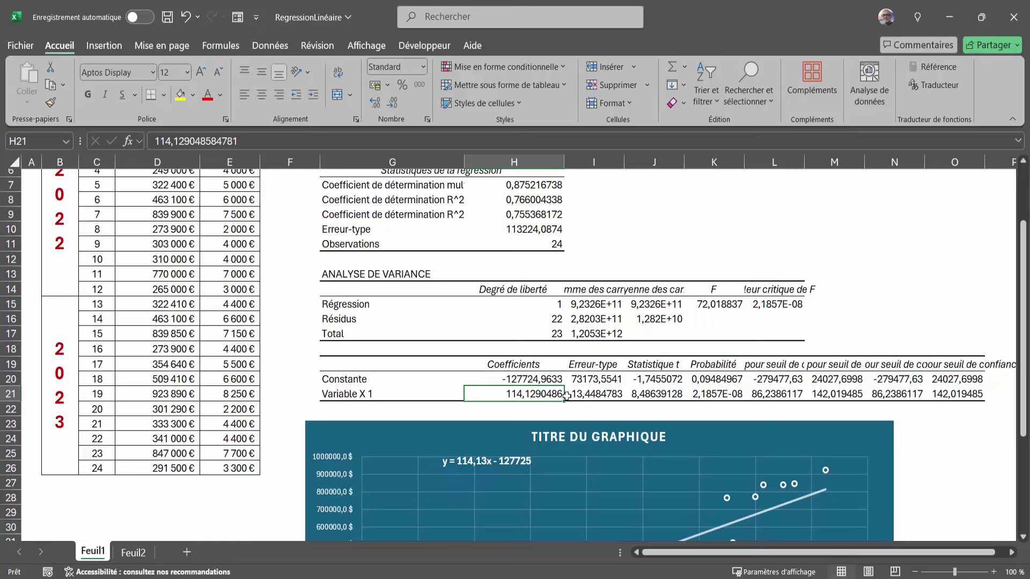
click(532, 379)
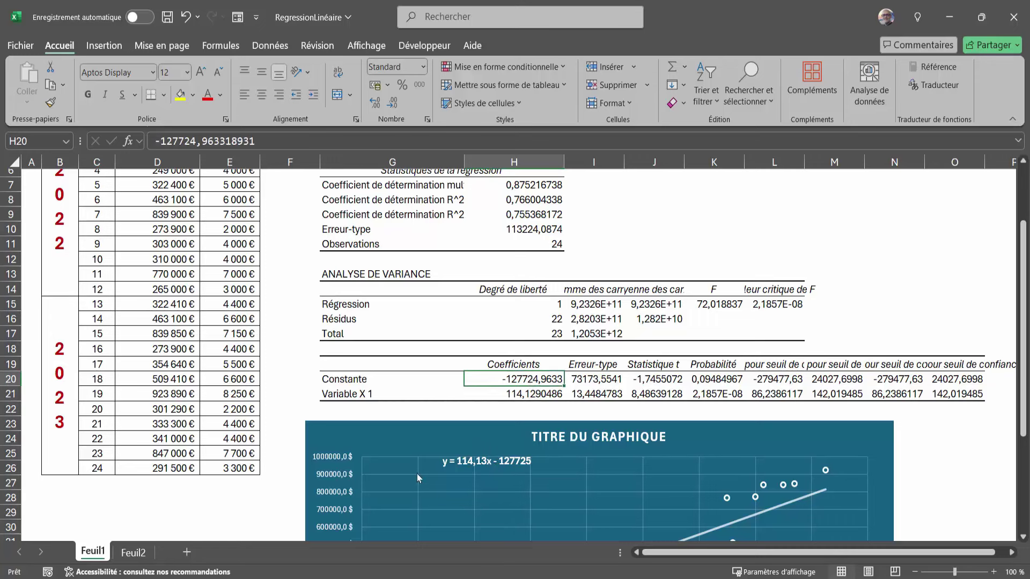
Step: Enter =5000*H21+H20 in J9 to estimate the revenue for an advertising spend of 5000 €
click(680, 213)
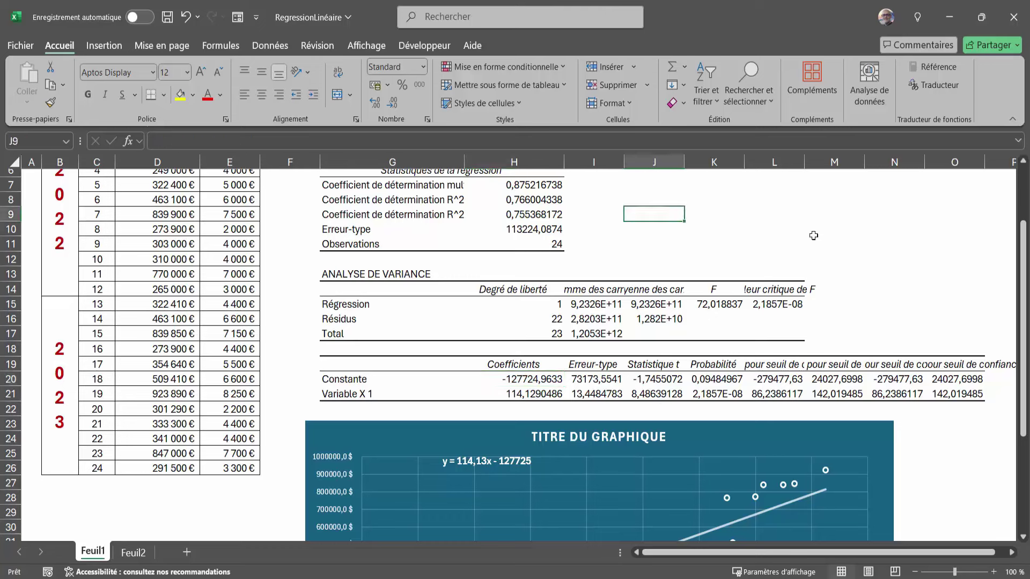
text(=)
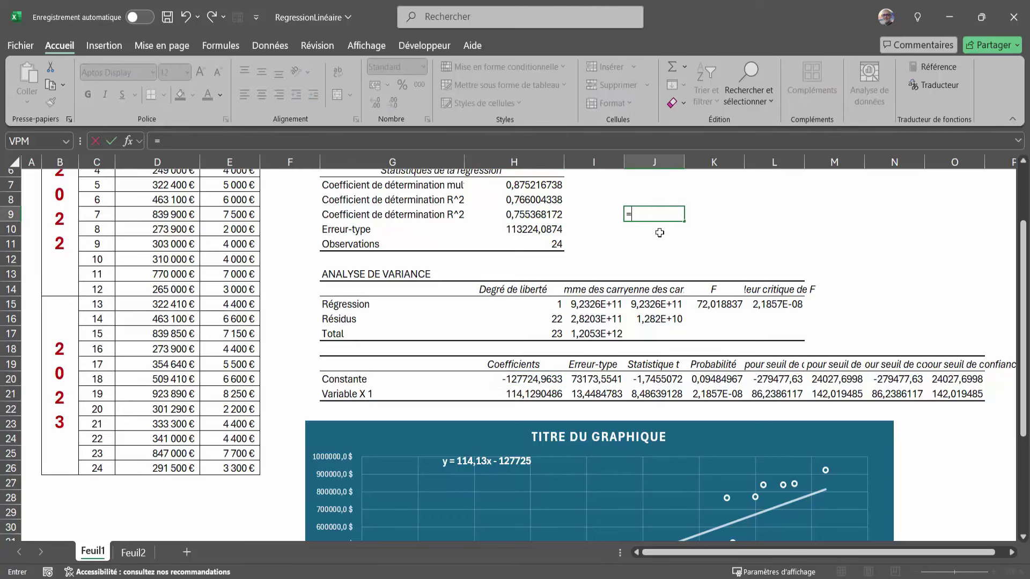
text(5000*)
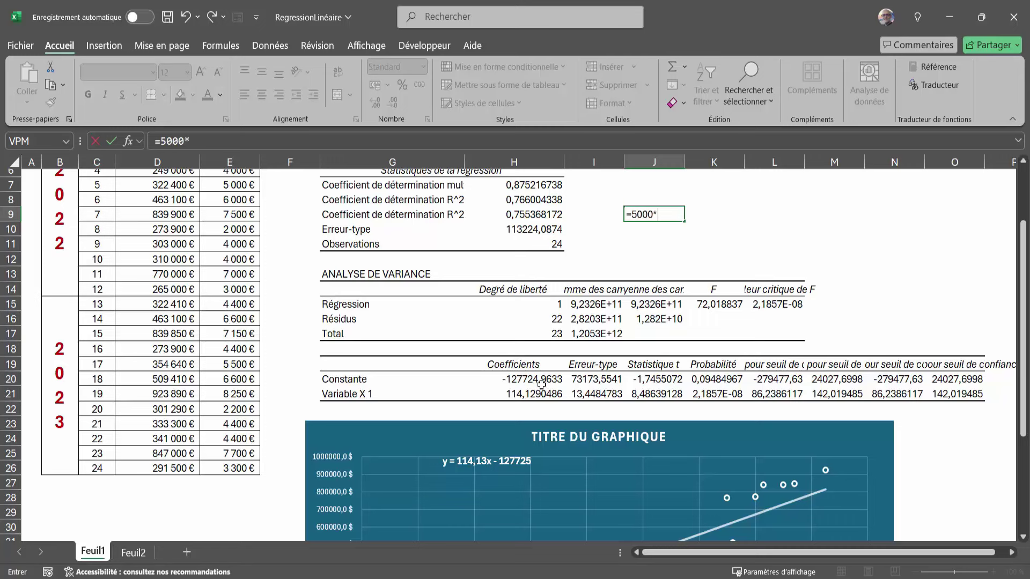
click(514, 397)
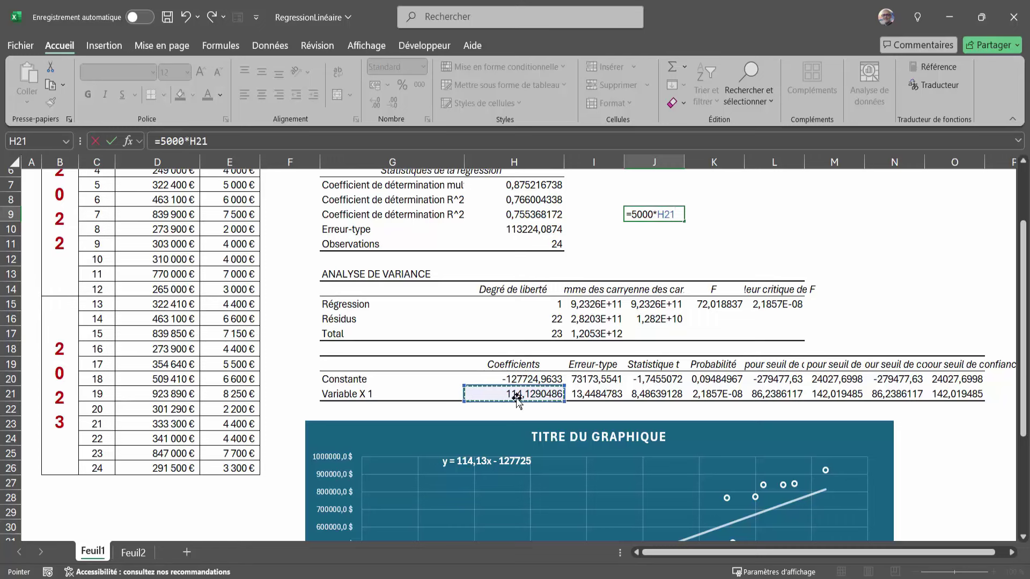
text(+)
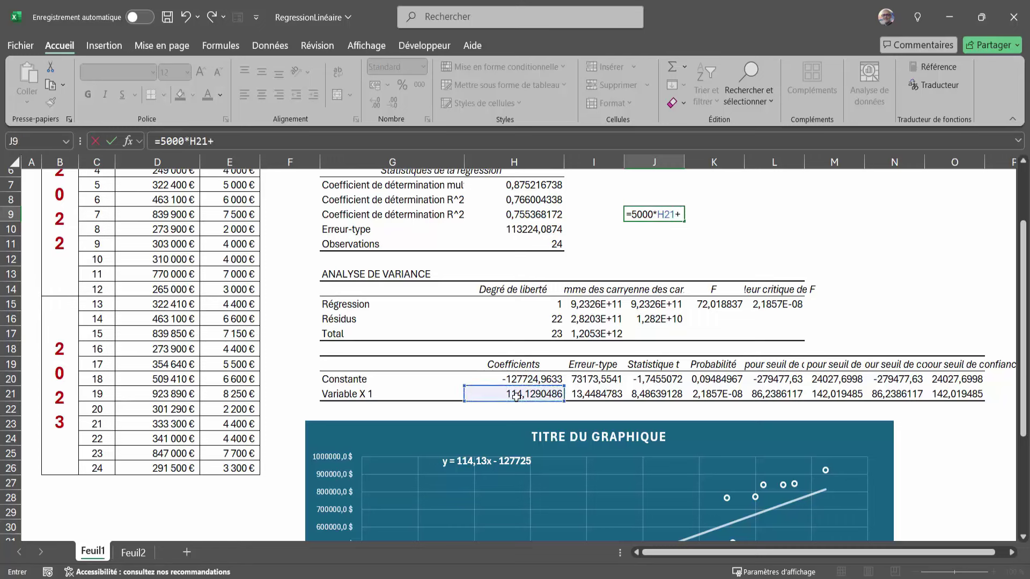
click(520, 379)
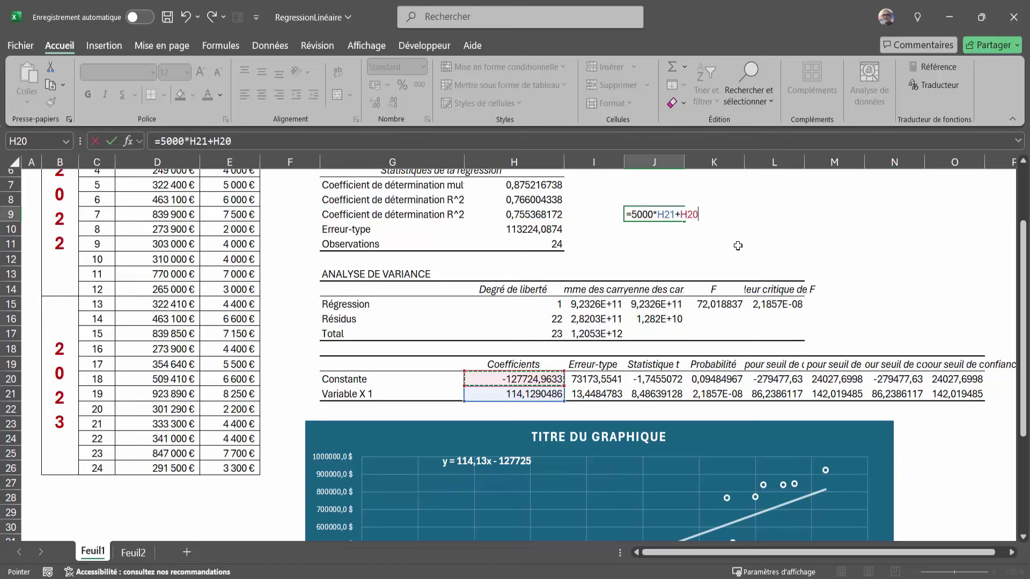
key(Return)
click(658, 214)
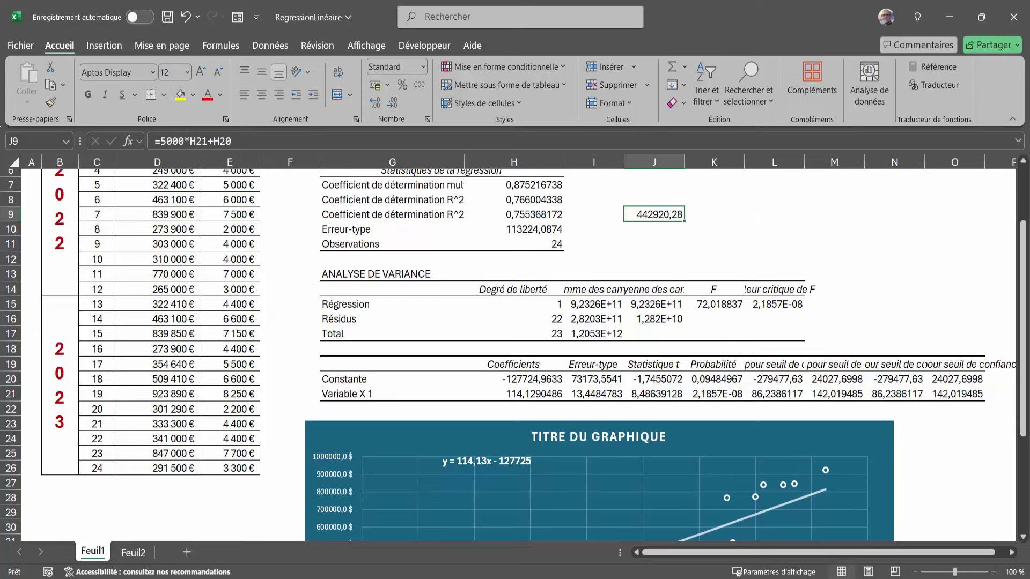
scroll(894, 263, up, 2)
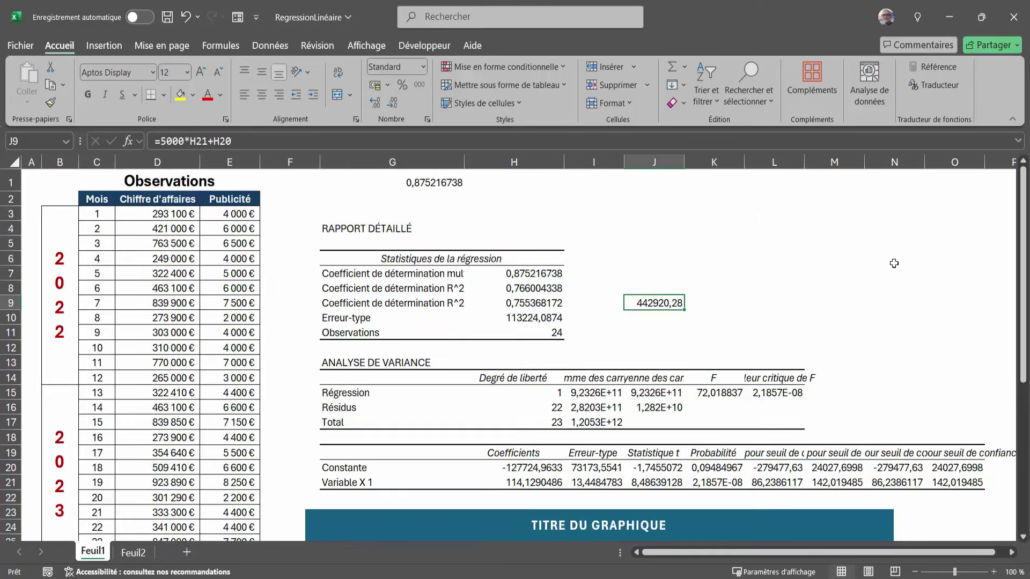